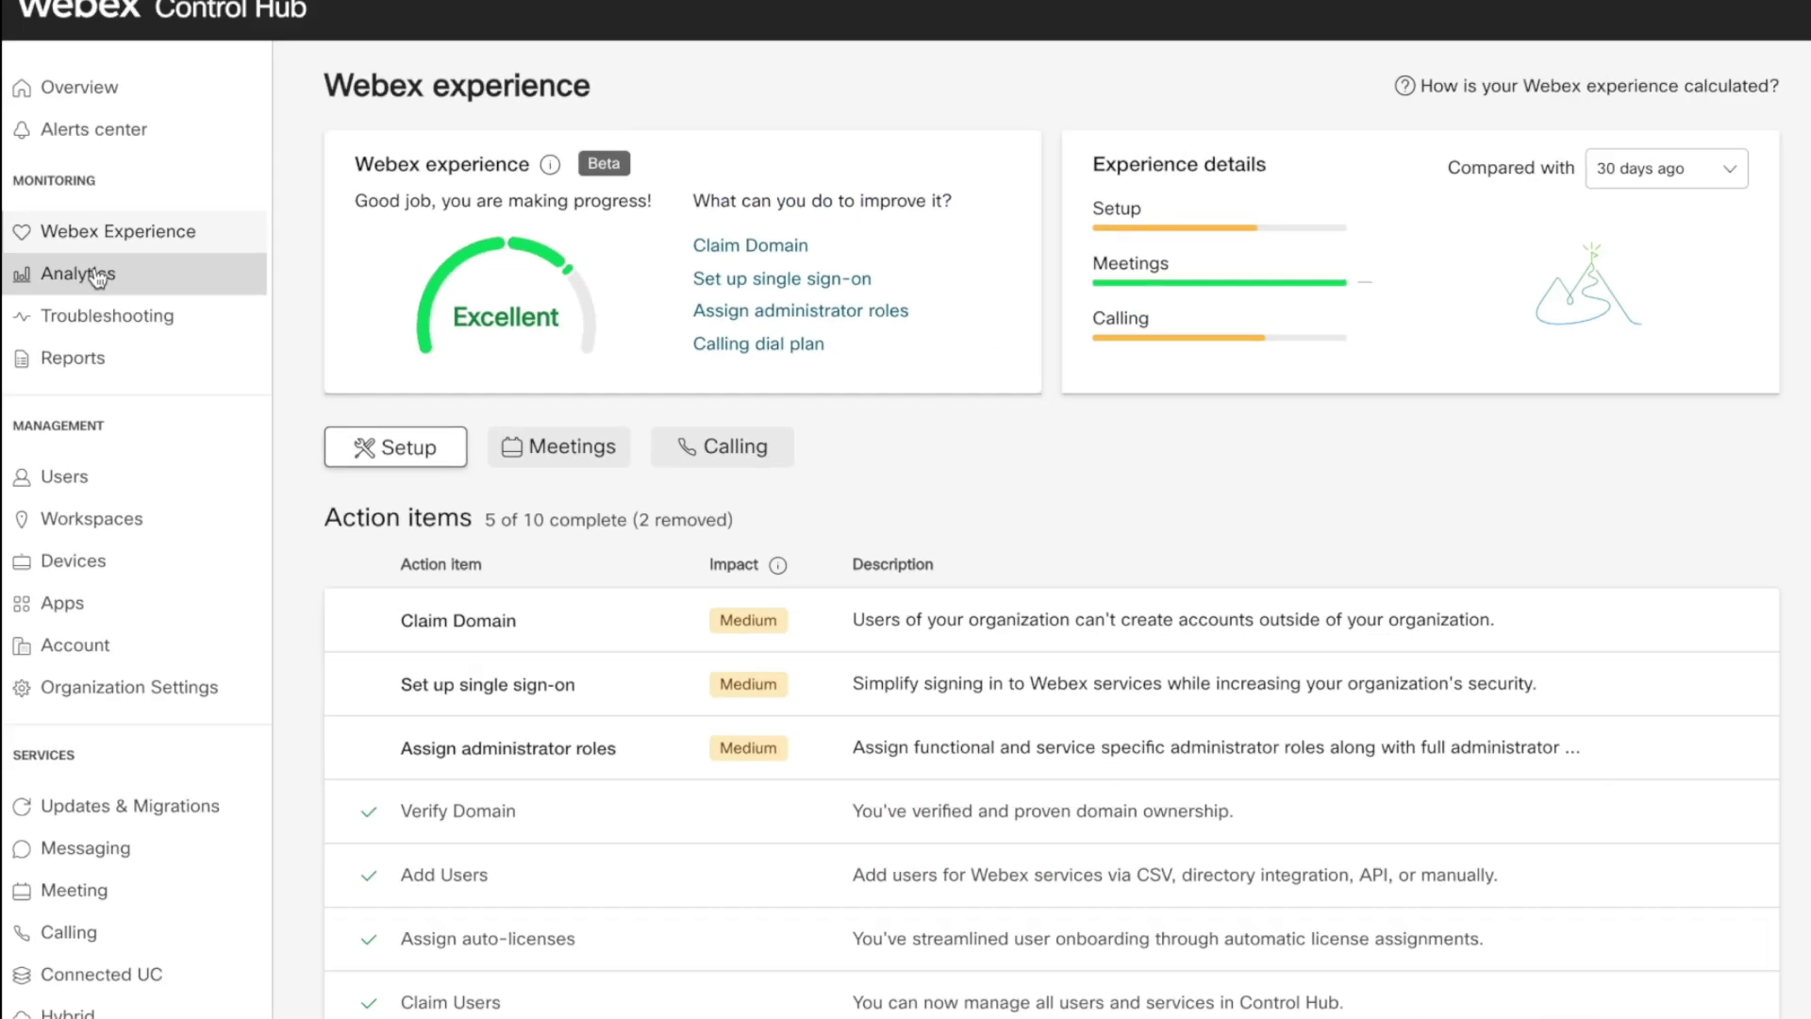
Step: Browse the Messaging, Calling and Devices analytics, then scroll the usage charts
{"action": "left_click", "coordinate": [186, 260]}
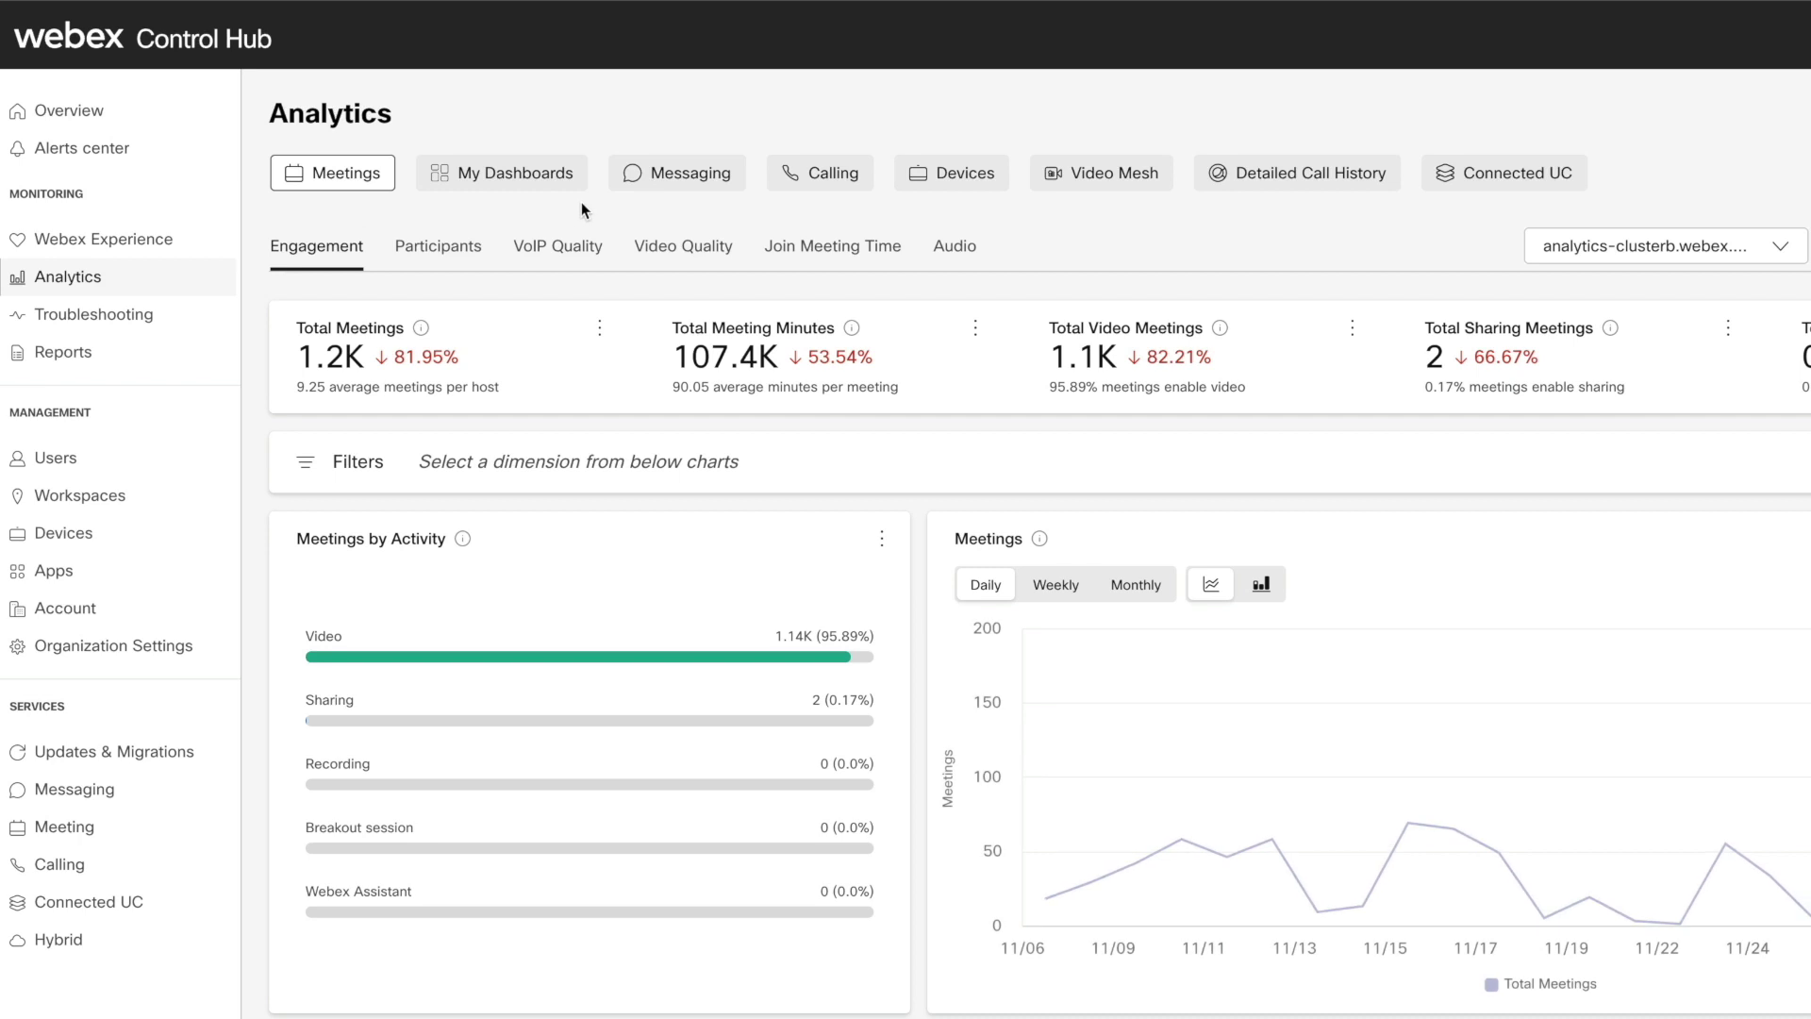
{"action": "left_click", "coordinate": [656, 180]}
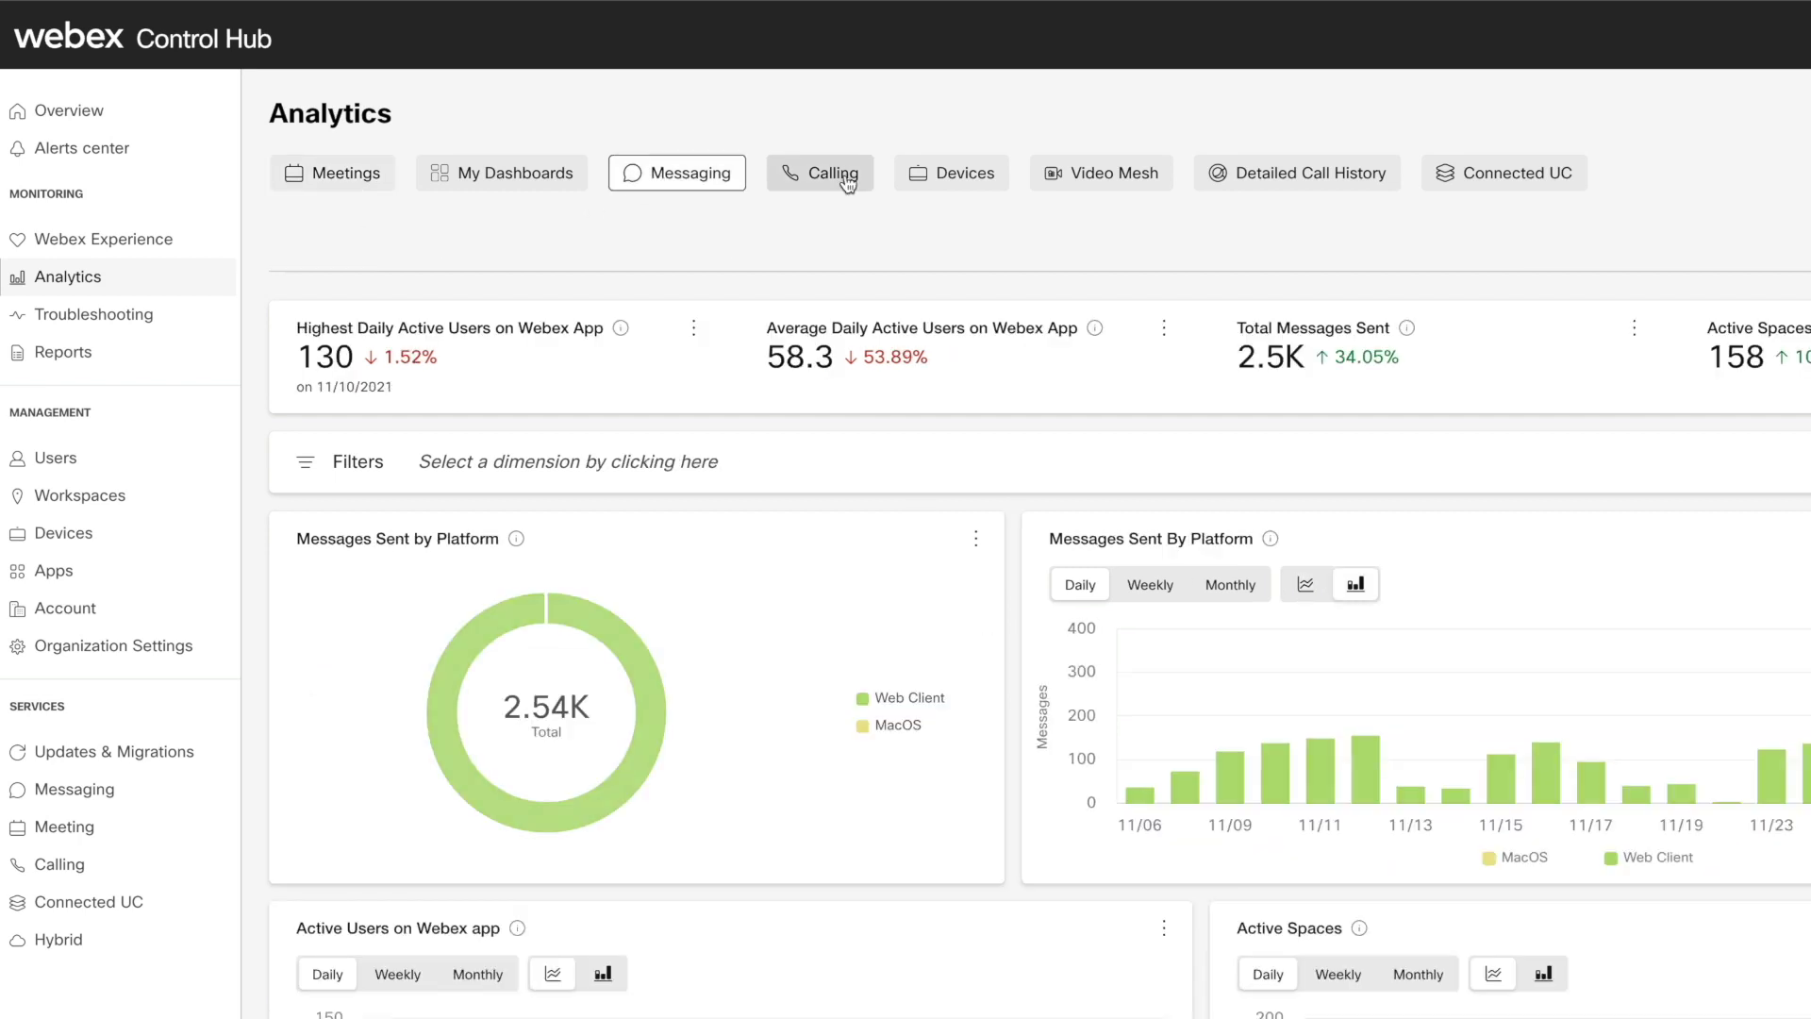
{"action": "left_click", "coordinate": [830, 182]}
{"action": "left_click", "coordinate": [964, 182]}
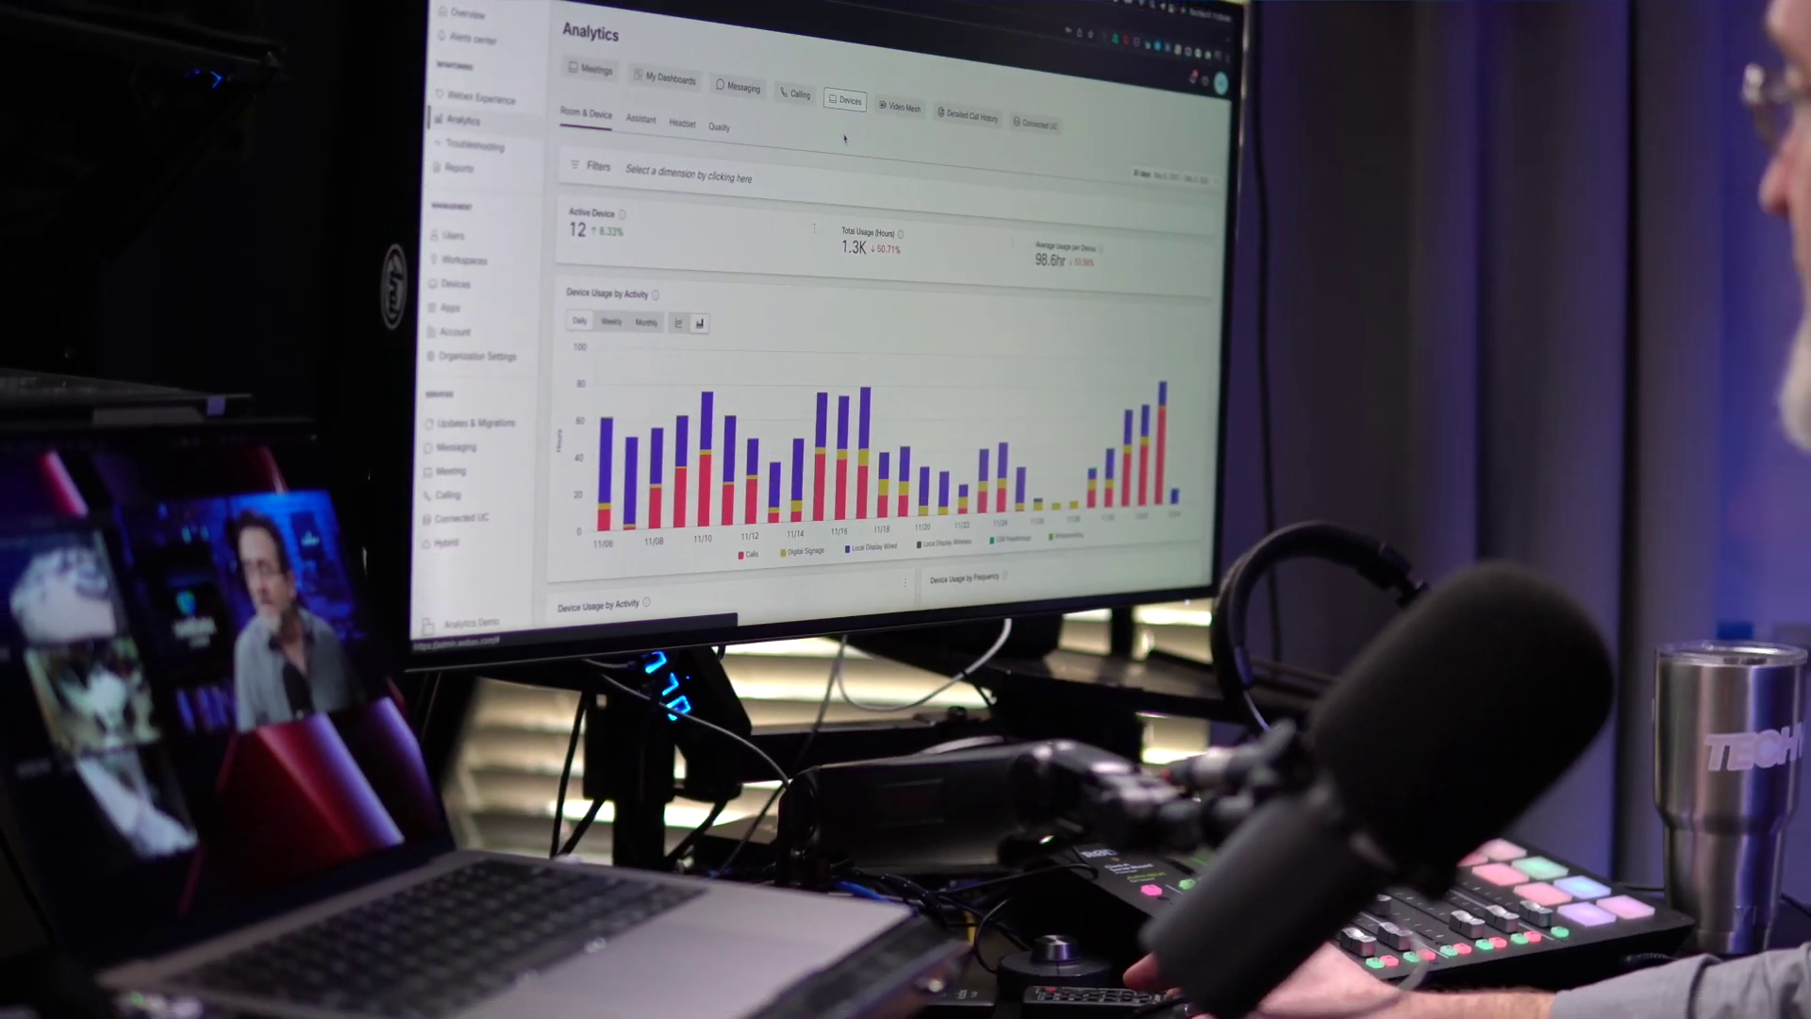
{"action": "scroll", "coordinate": [820, 227], "scroll_direction": "down", "scroll_amount": 2}
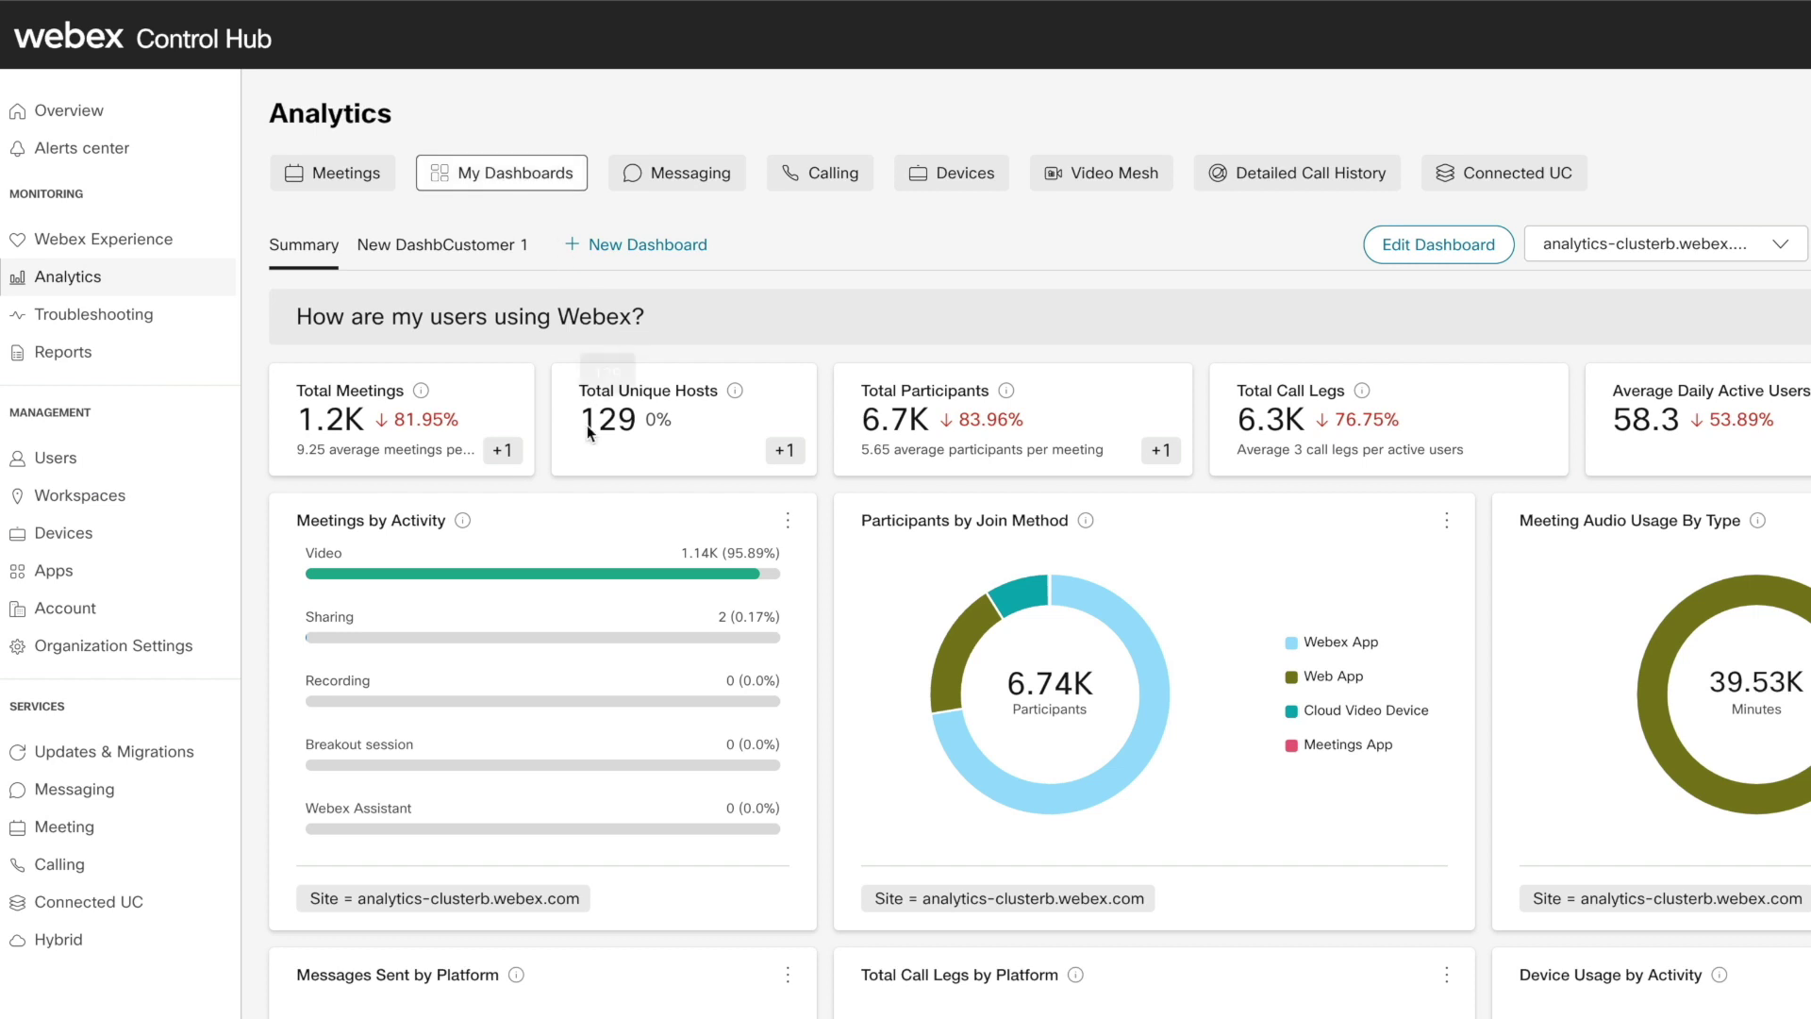
Step: Narrow the Meetings by Activity and Participants by Join Method cards, and move Total Call Legs up
{"action": "scroll", "coordinate": [643, 466], "scroll_direction": "down", "scroll_amount": 5}
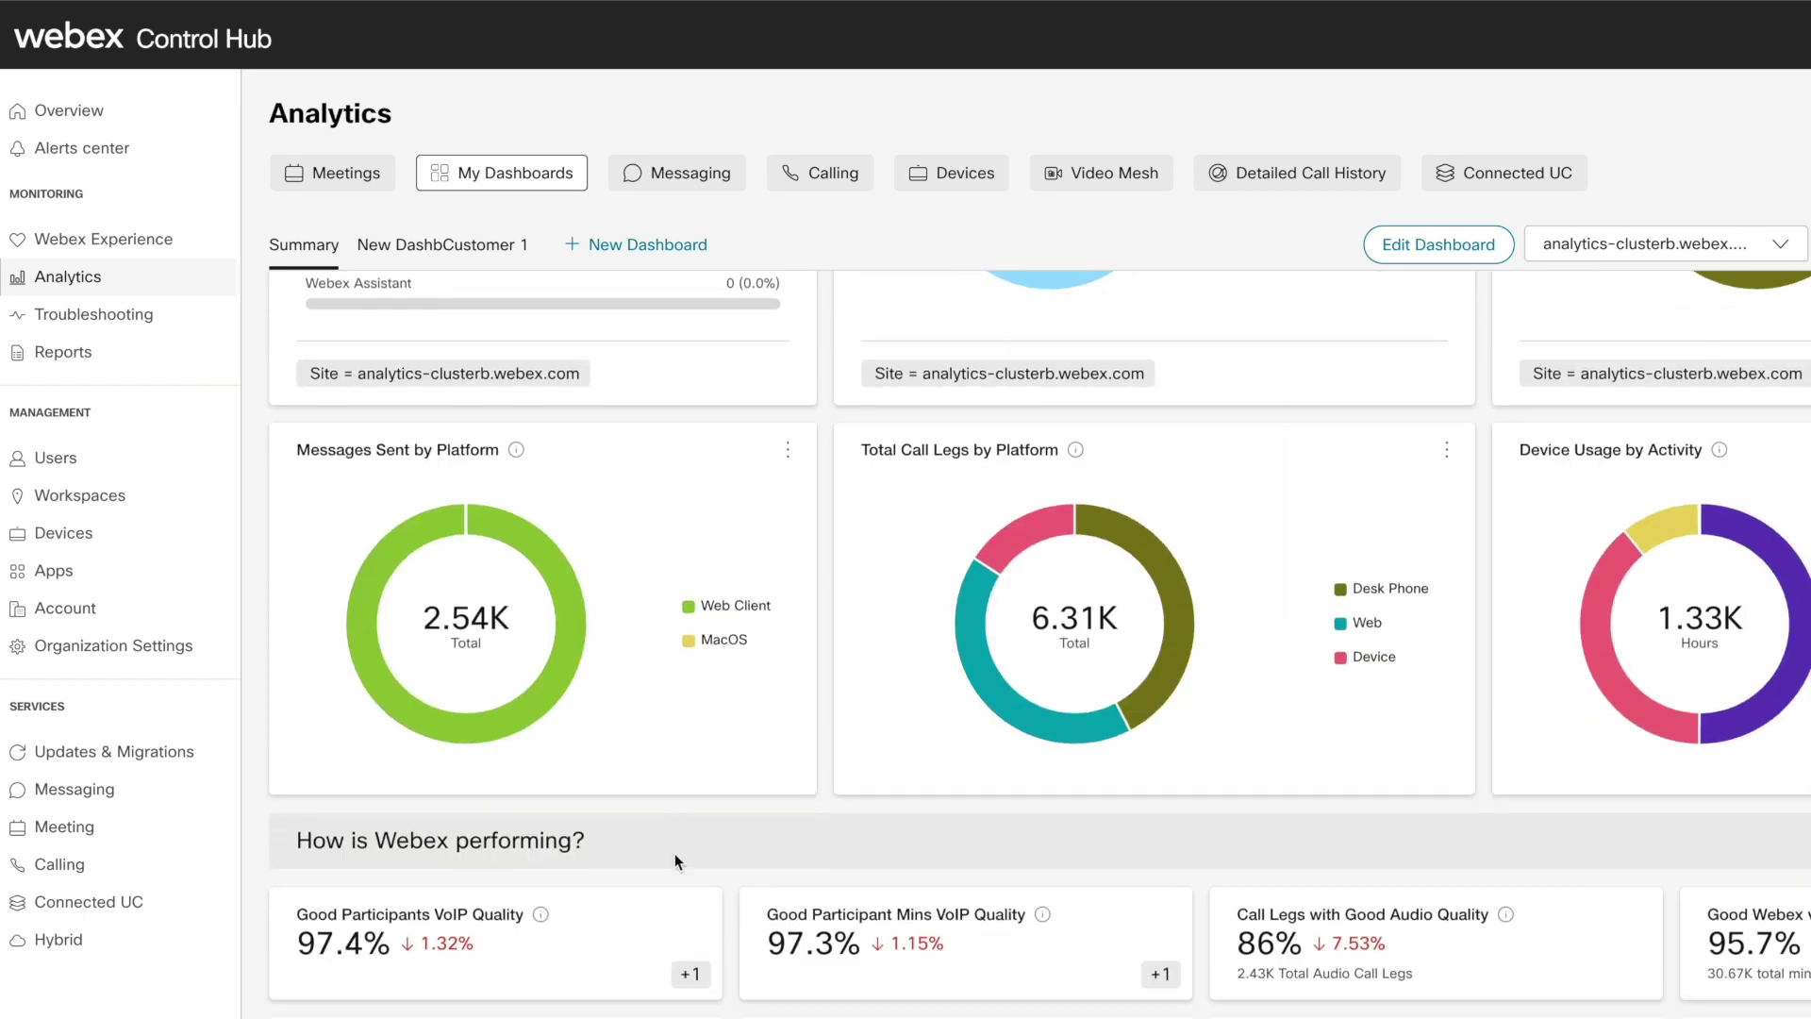
{"action": "scroll", "coordinate": [674, 853], "scroll_direction": "down", "scroll_amount": 3}
{"action": "scroll", "coordinate": [671, 847], "scroll_direction": "down", "scroll_amount": 5}
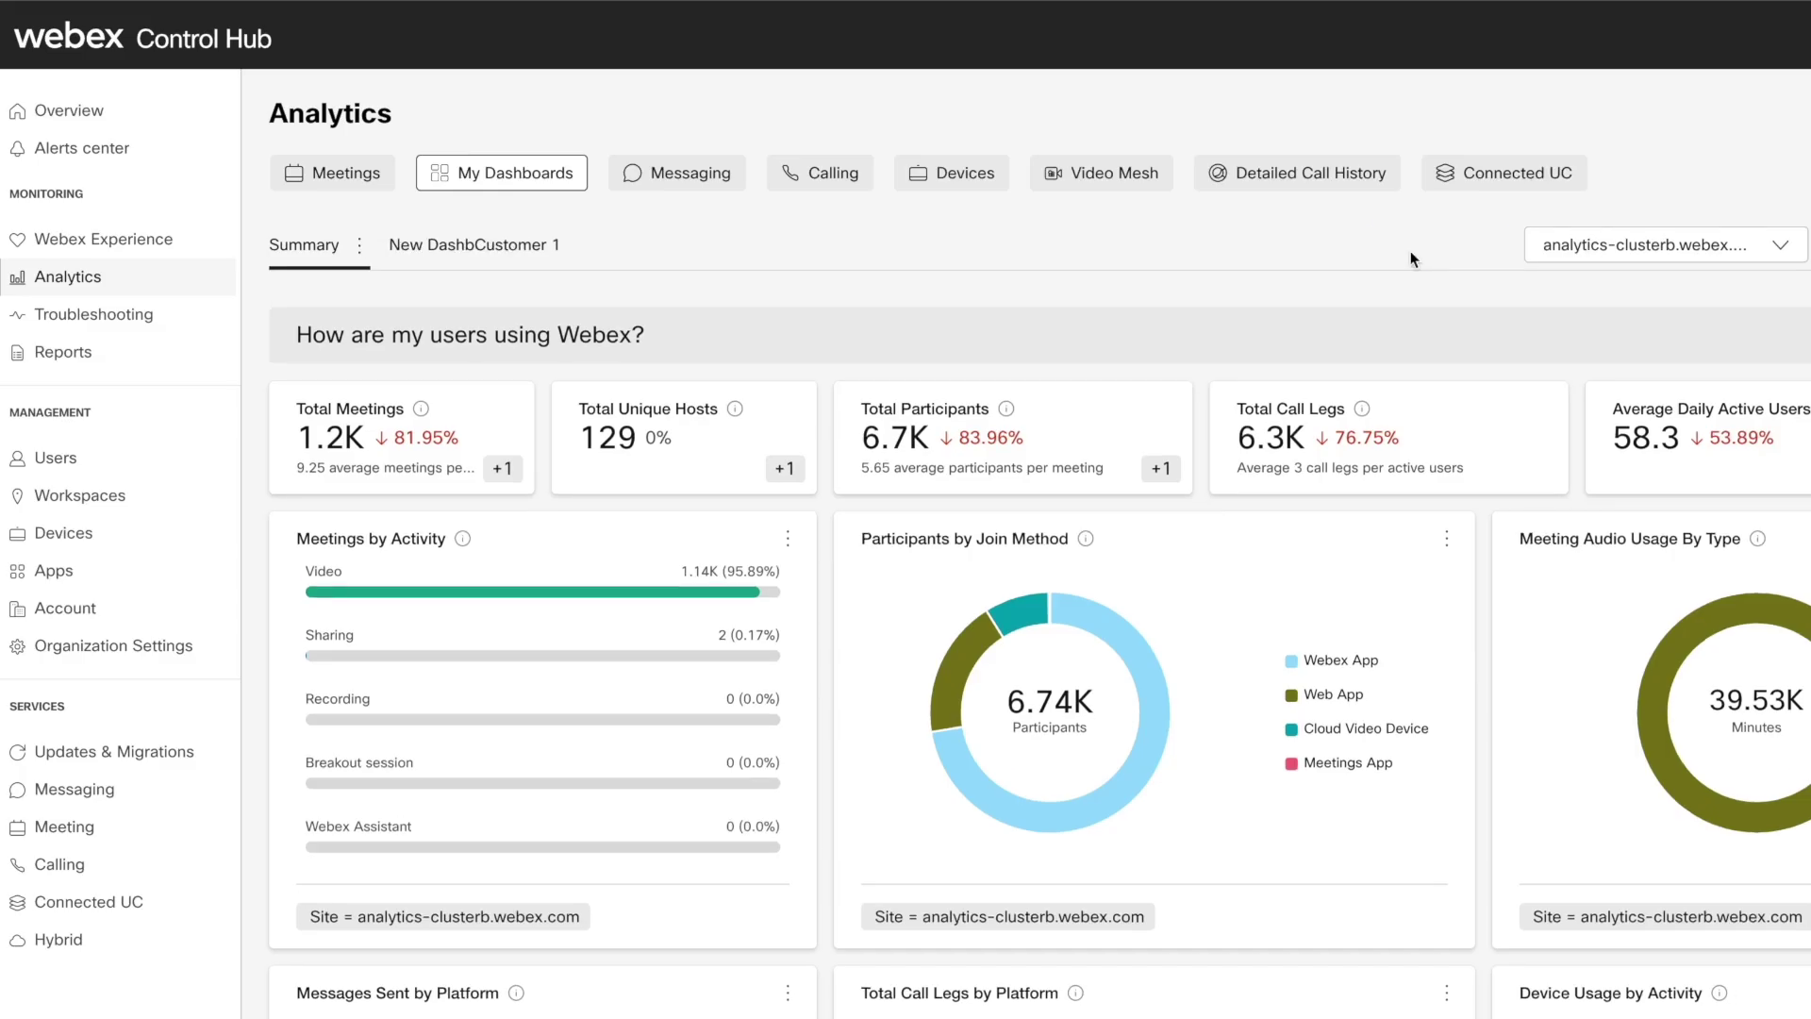
{"action": "mouse_move", "coordinate": [789, 587]}
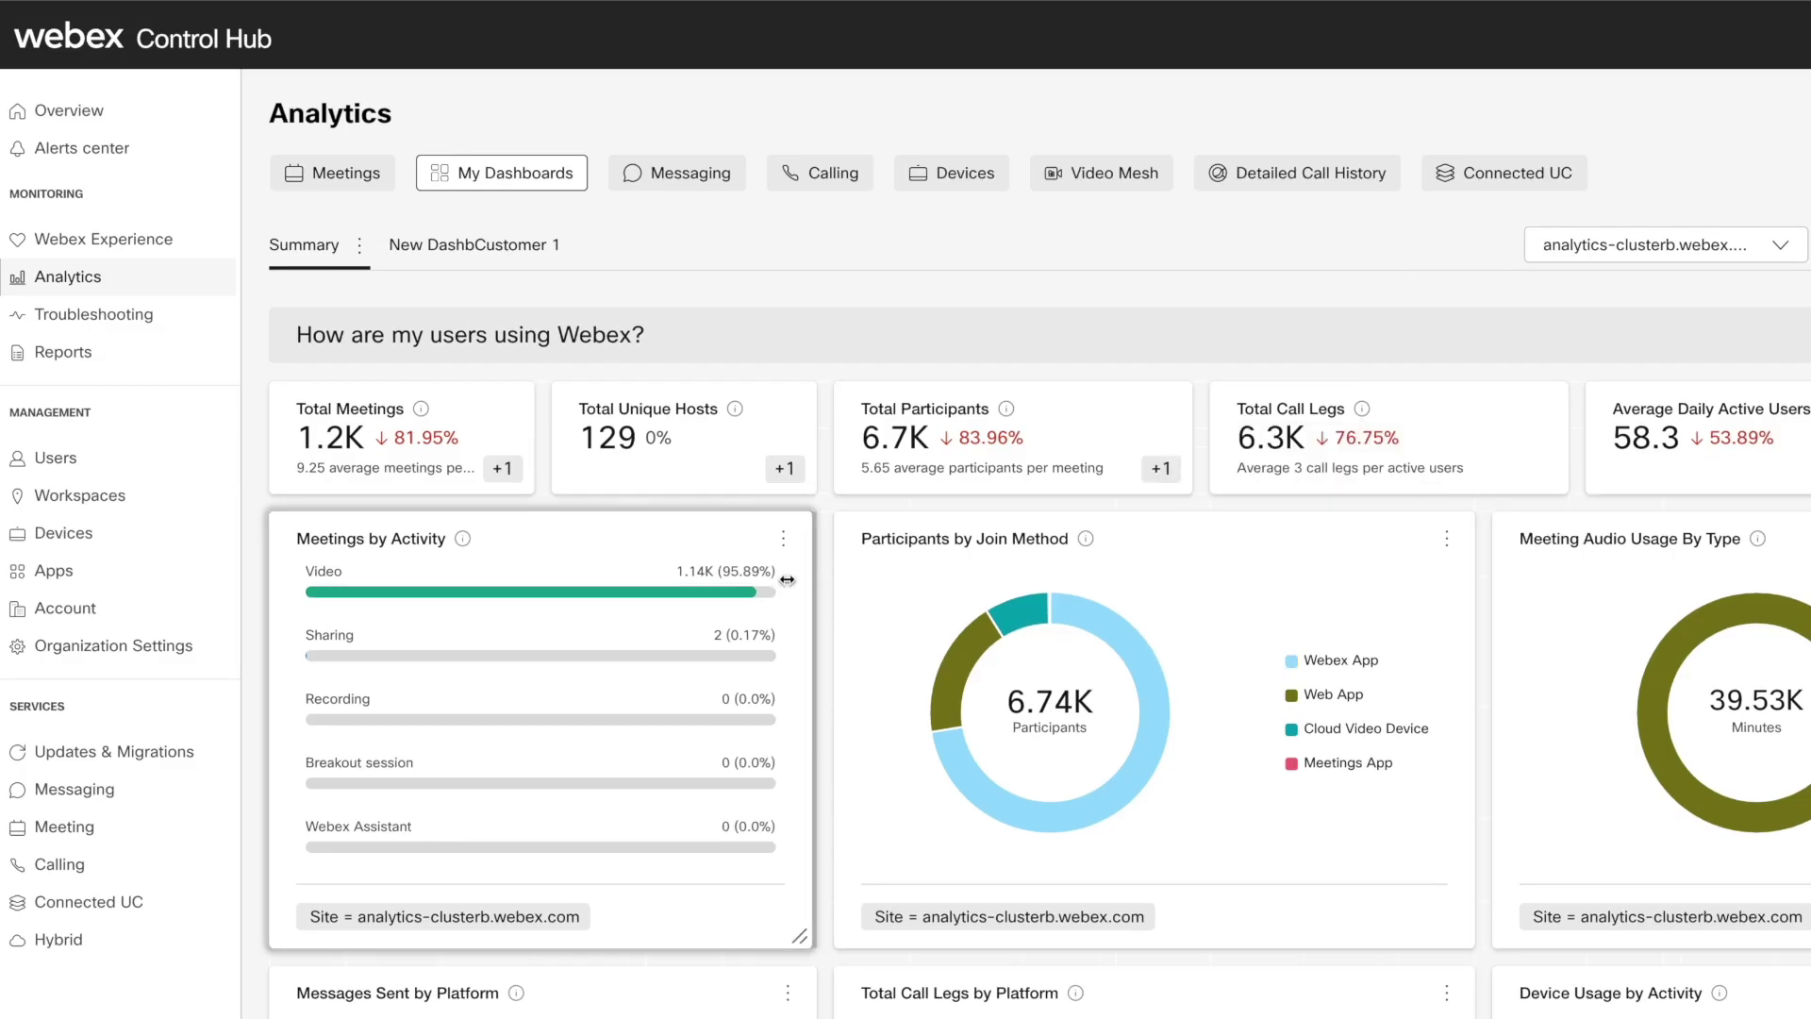
{"action": "left_click_drag", "start_coordinate": [787, 580], "coordinate": [720, 580]}
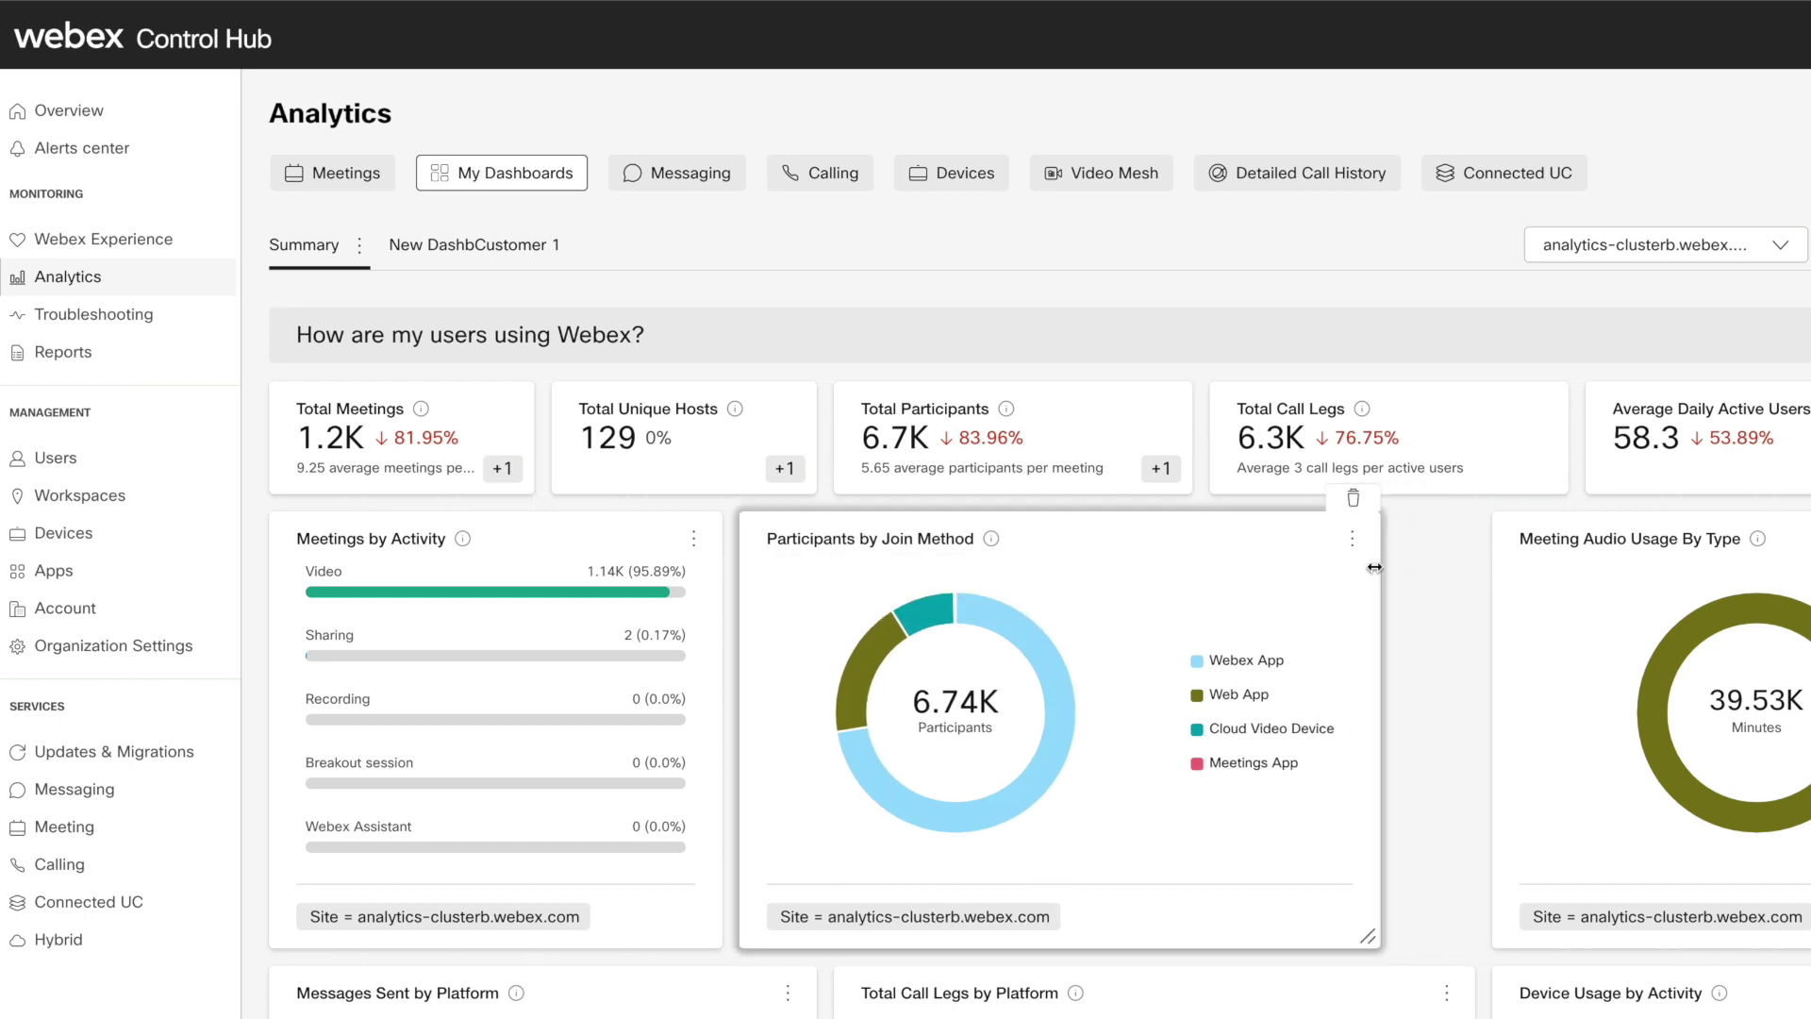
{"action": "left_click_drag", "start_coordinate": [1374, 567], "coordinate": [1193, 567]}
{"action": "left_click_drag", "start_coordinate": [1502, 436], "coordinate": [679, 443]}
Step: Place Total Call Legs beside Total Meetings and rename the new dashboard's first section
{"action": "left_click", "coordinate": [1164, 538]}
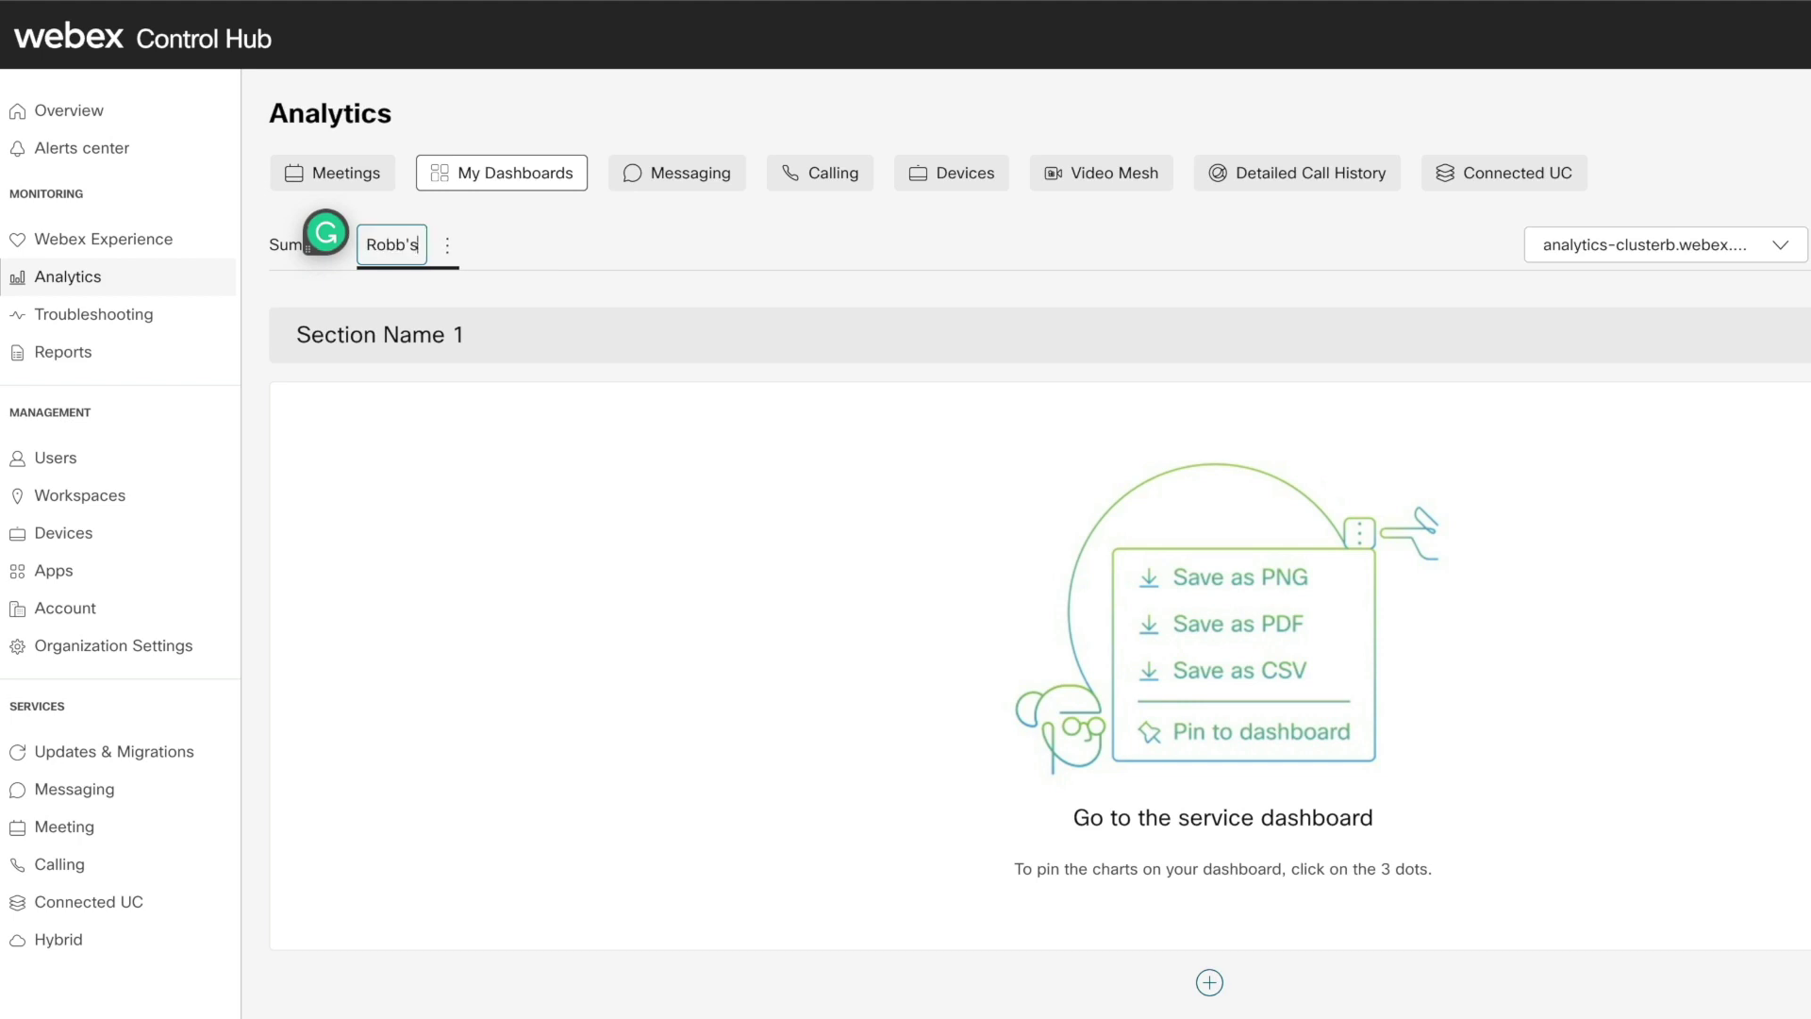
{"action": "double_click", "coordinate": [434, 337]}
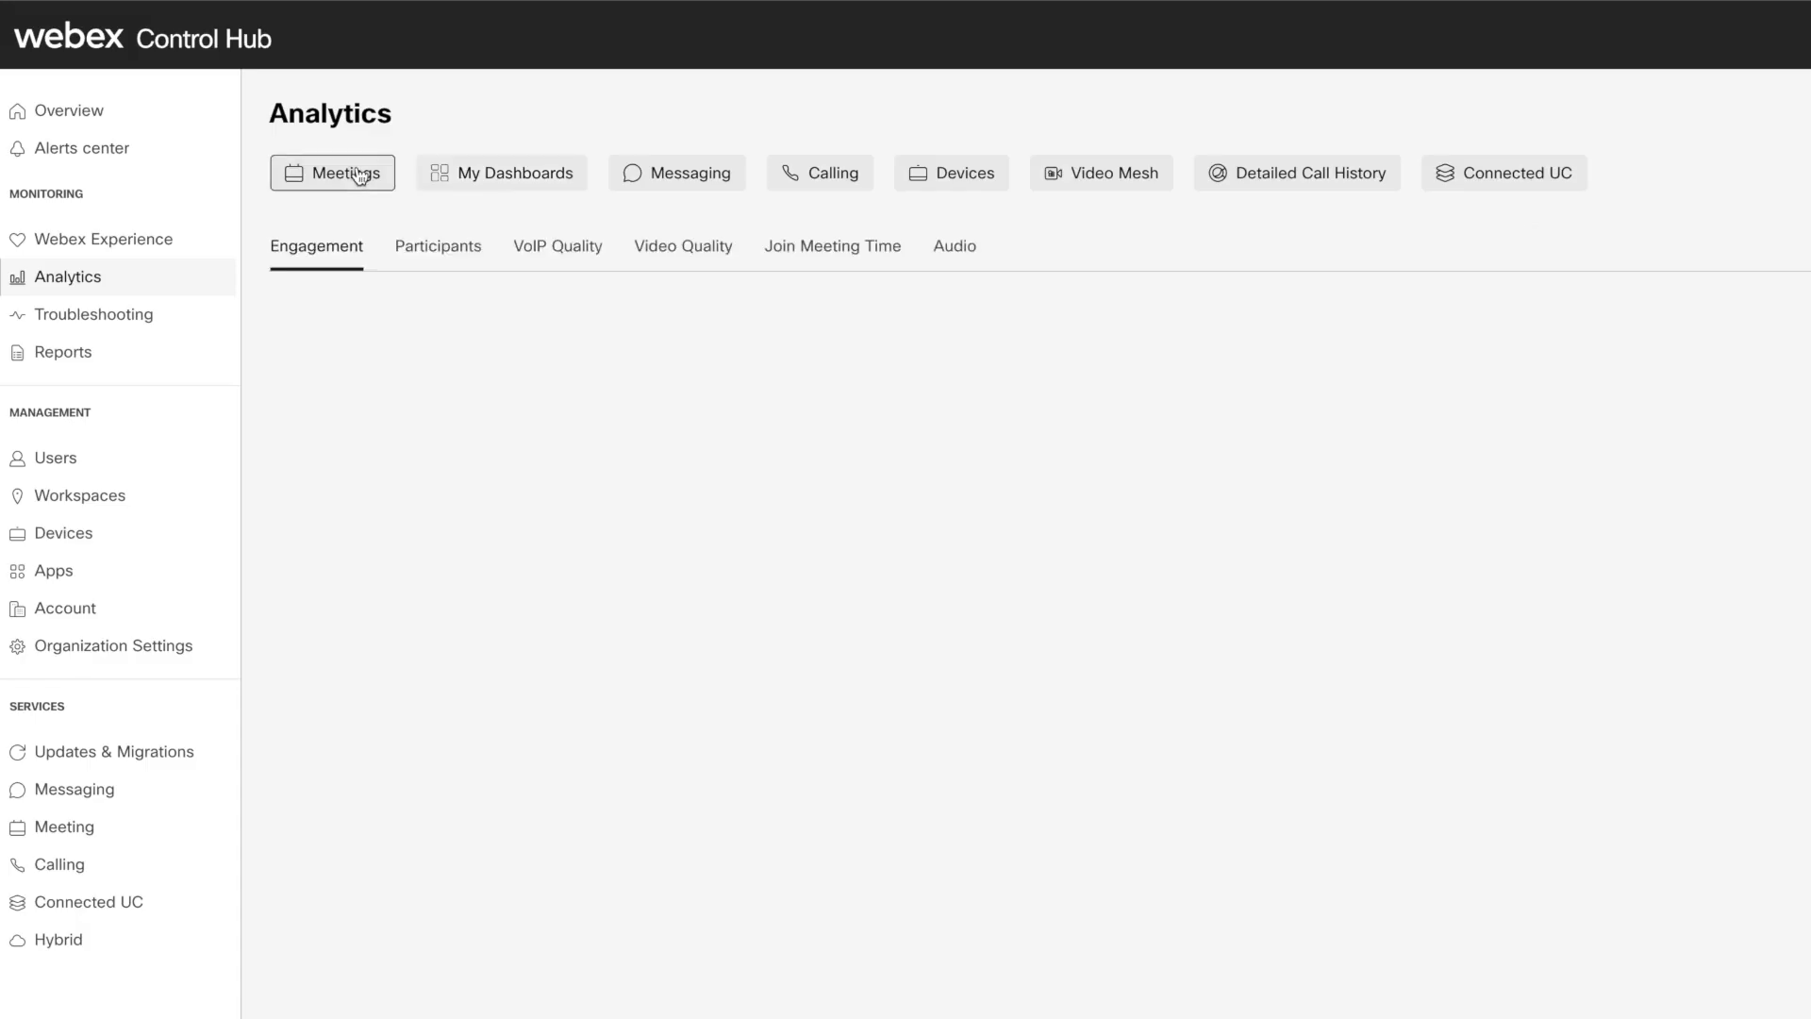
{"action": "scroll", "coordinate": [618, 438], "scroll_direction": "down", "scroll_amount": 5}
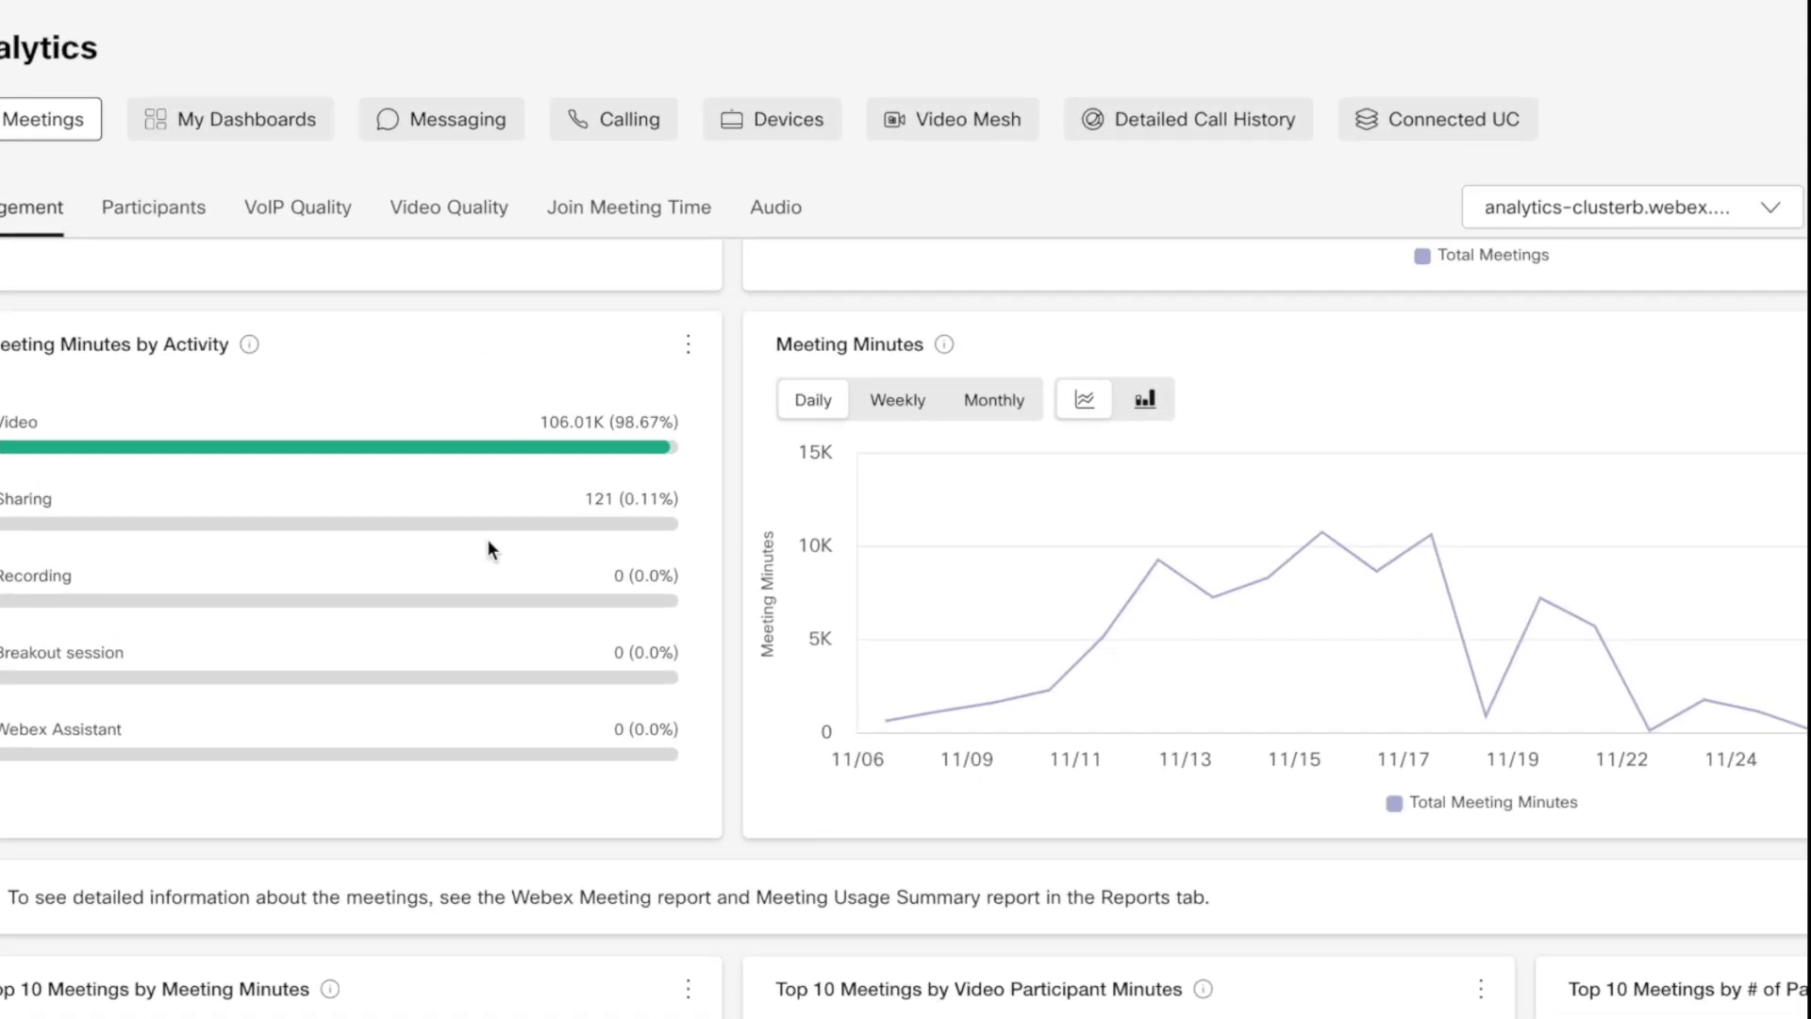
Step: Show Meeting Minutes as bars and pin it to the top of the custom dashboard's Section 1
{"action": "left_click", "coordinate": [708, 314]}
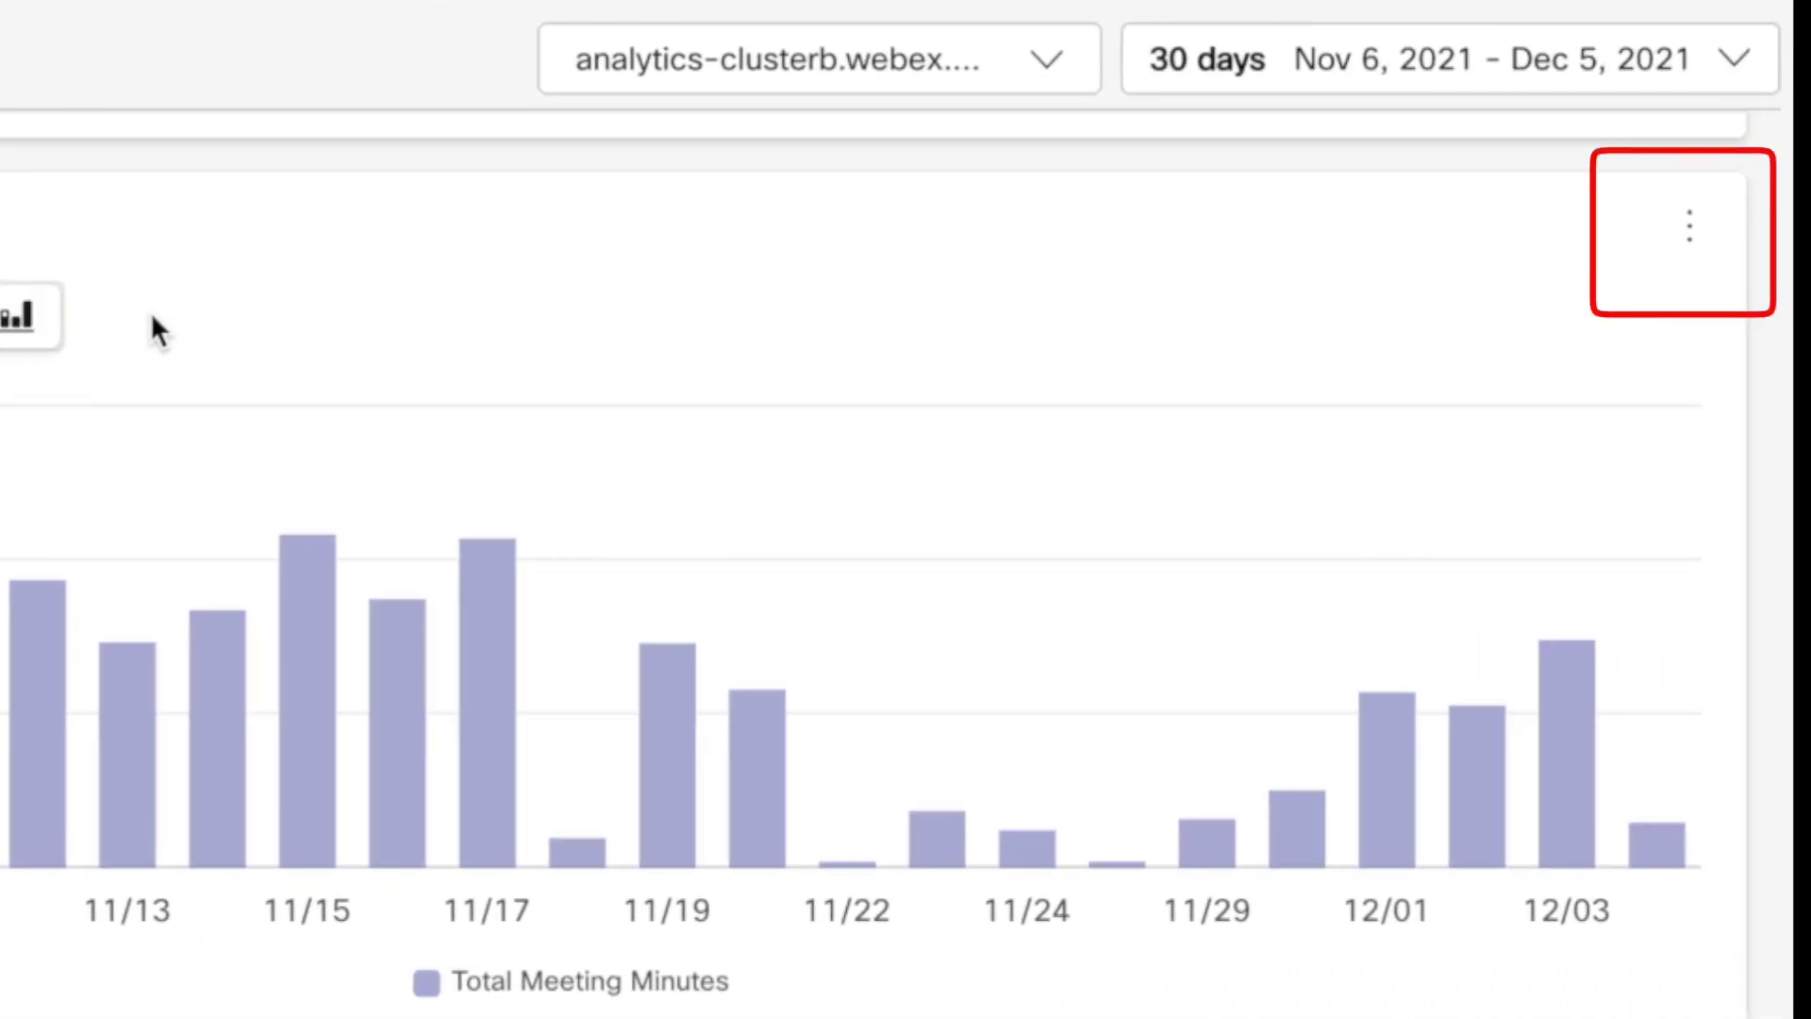
{"action": "left_click", "coordinate": [1693, 226]}
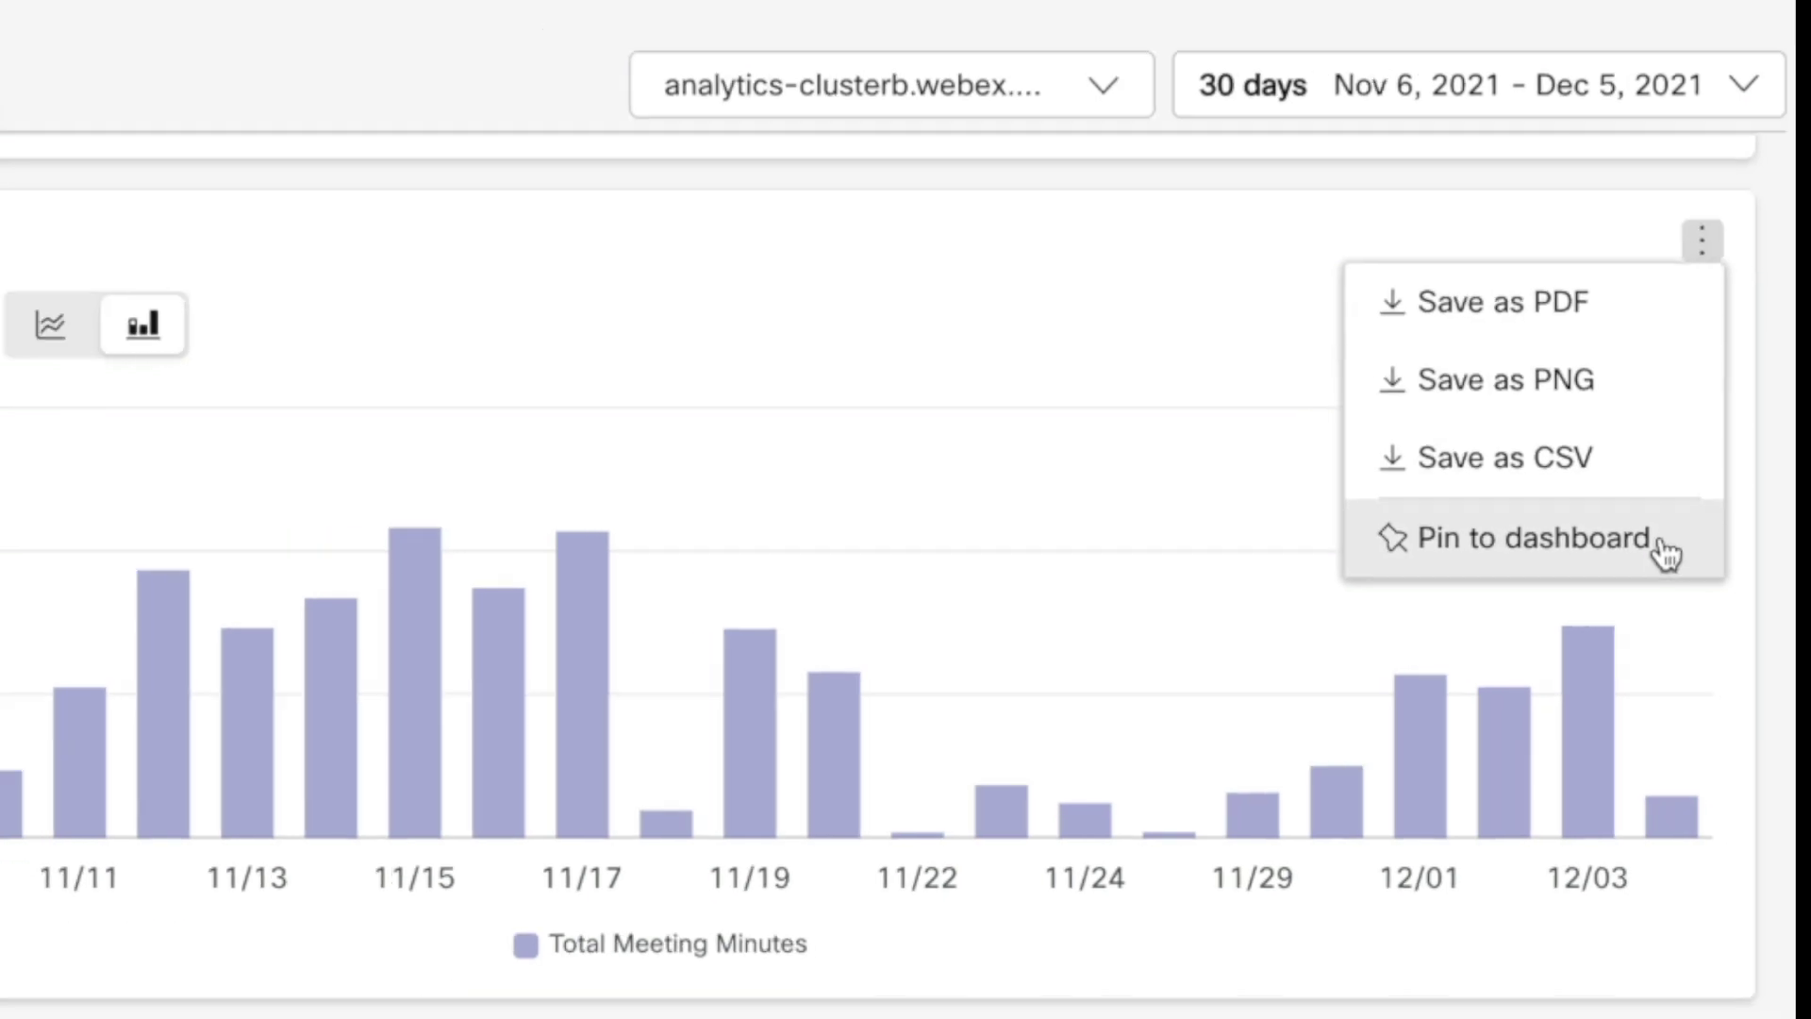
{"action": "left_click", "coordinate": [1662, 552]}
{"action": "left_click", "coordinate": [614, 276]}
{"action": "left_click", "coordinate": [407, 370]}
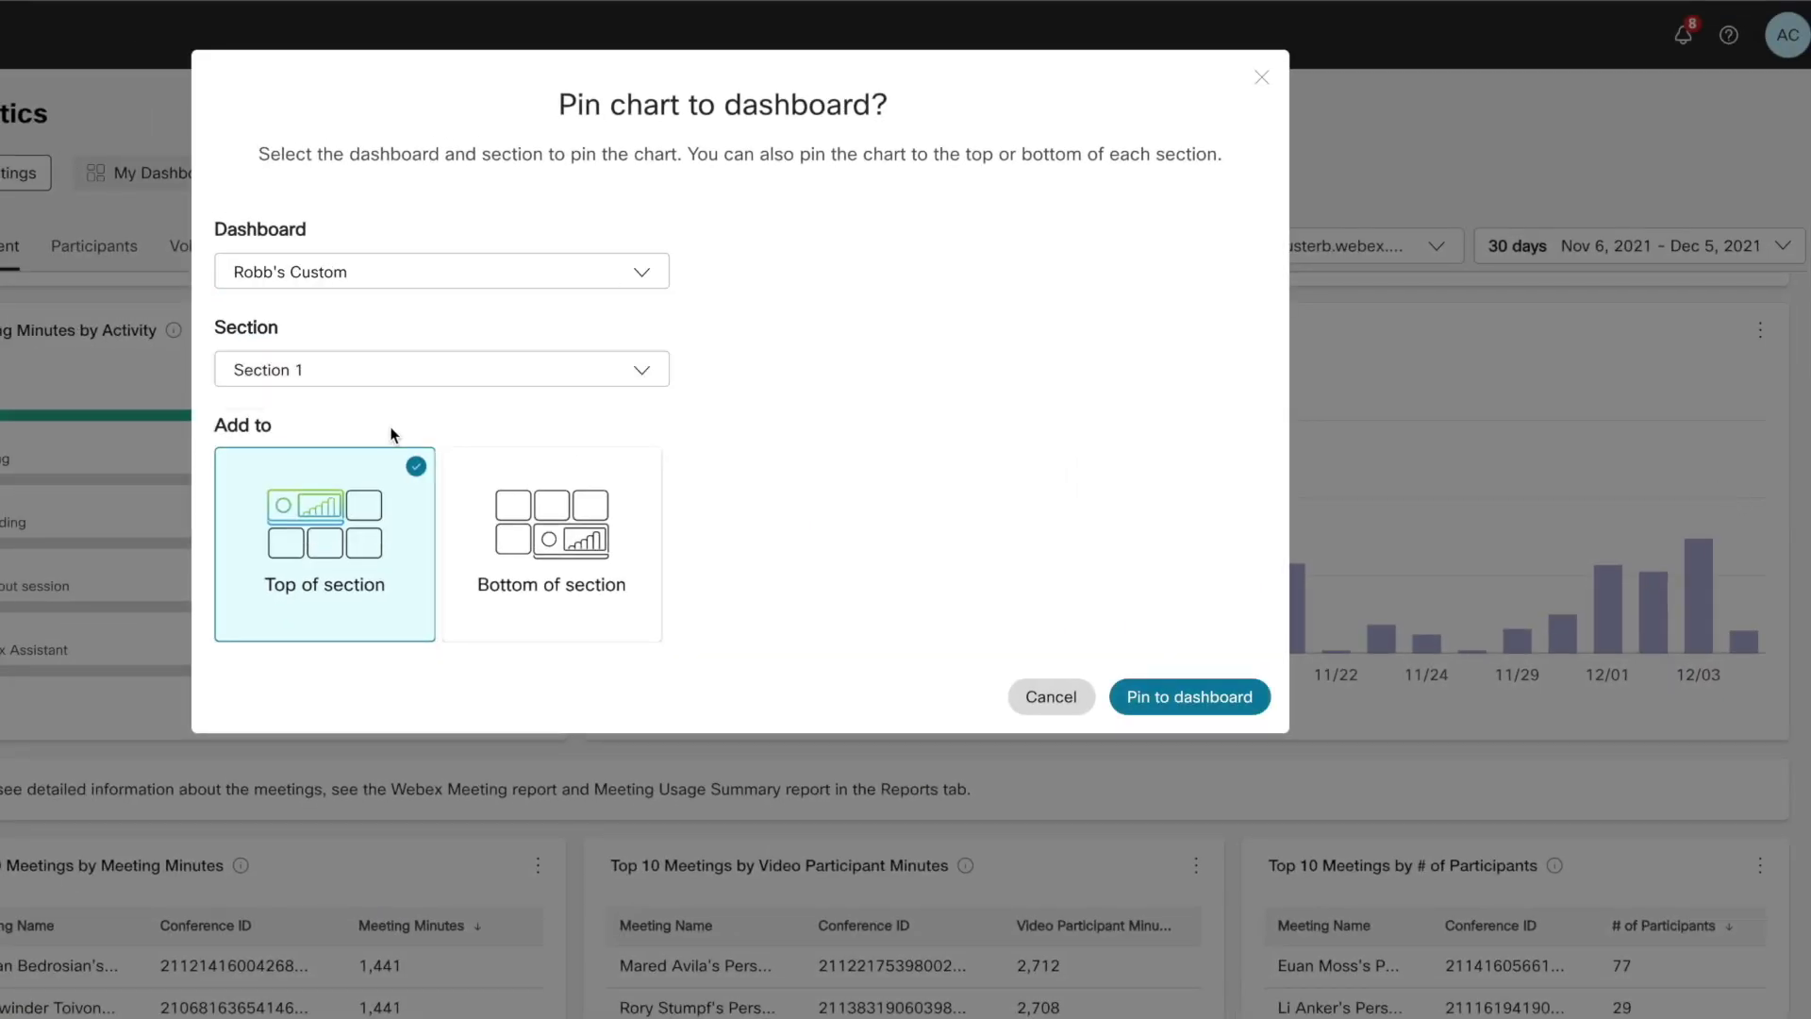
{"action": "left_click", "coordinate": [1207, 705]}
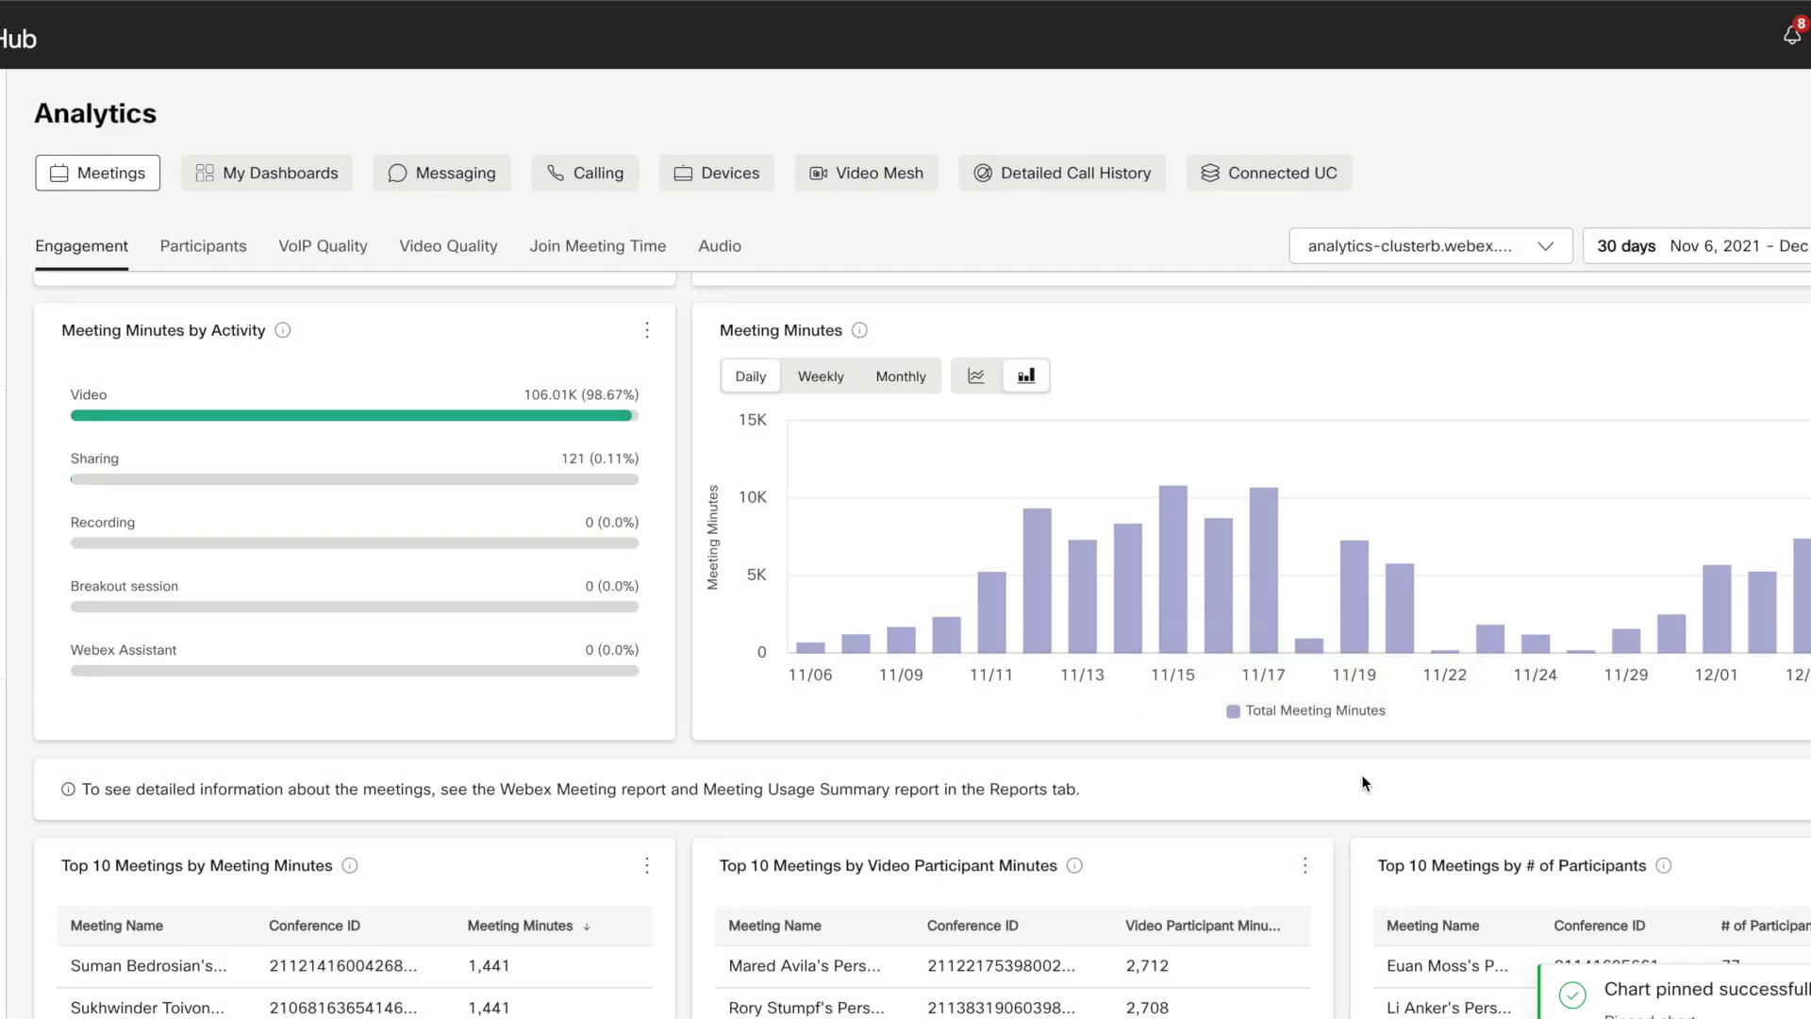
{"action": "left_click", "coordinate": [323, 248]}
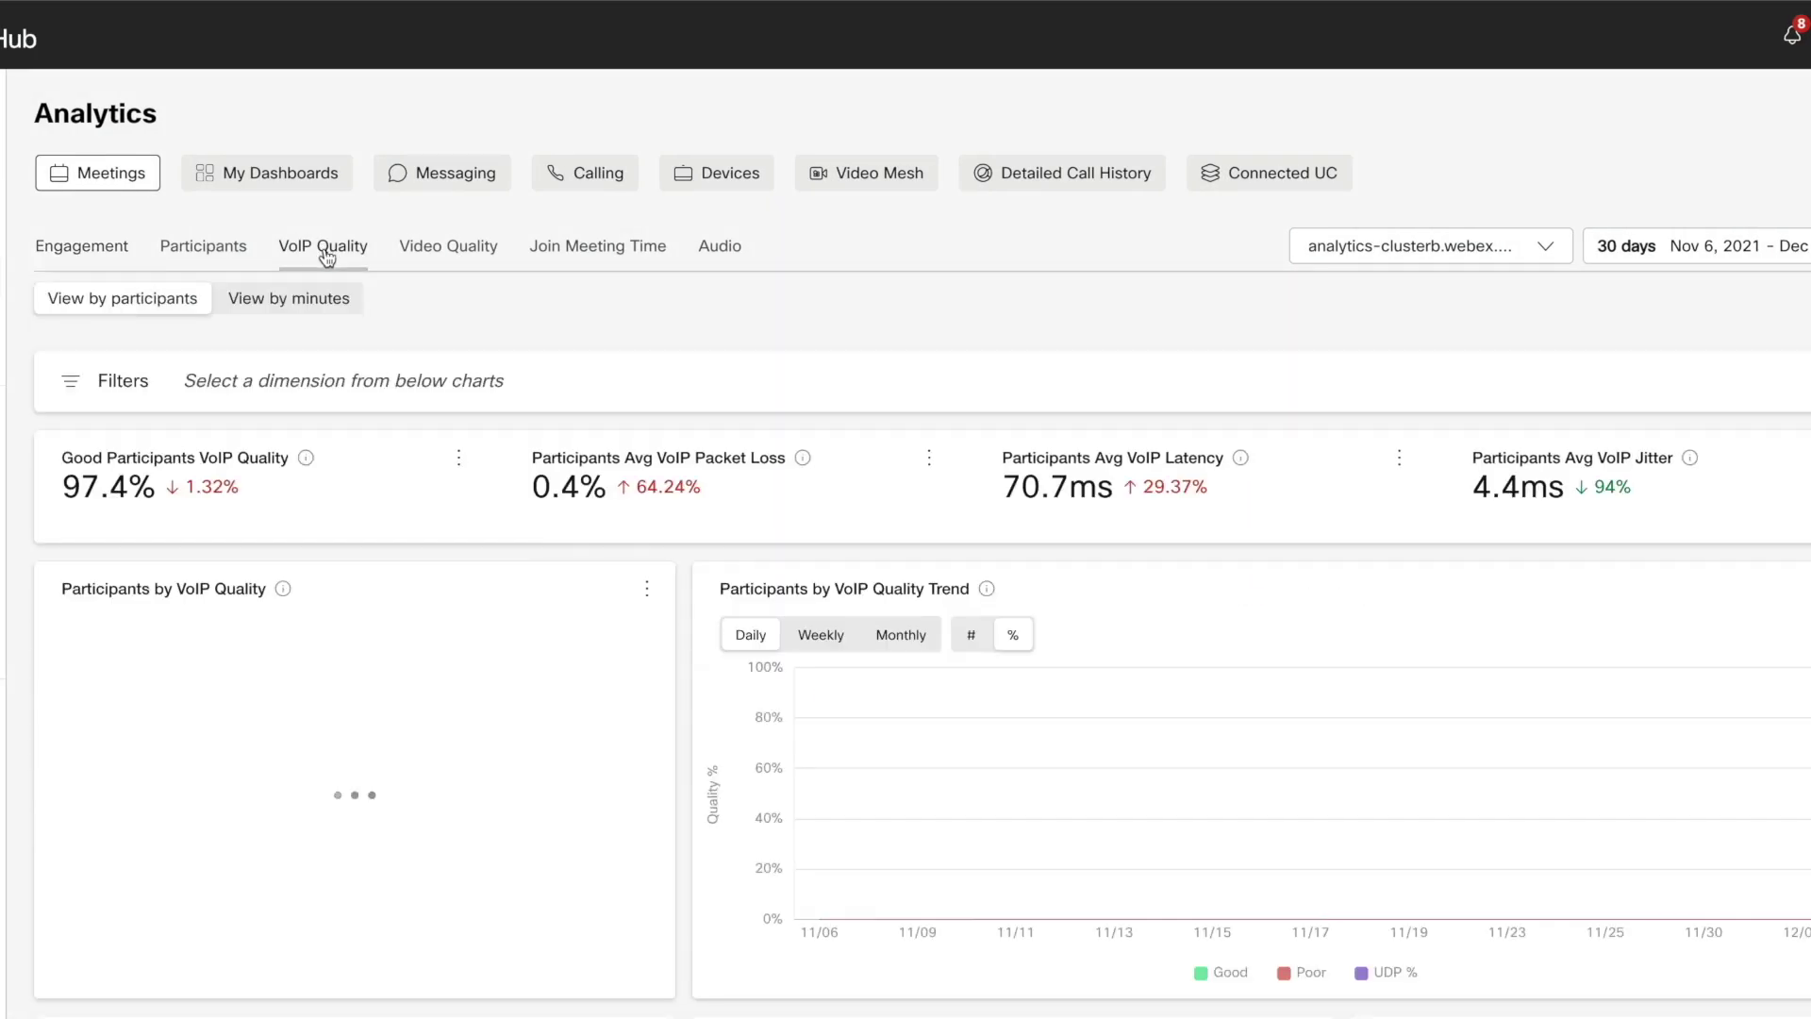
Step: Pin the Participants Avg VoIP Packet Loss card from the VoIP Quality participant view
{"action": "mouse_move", "coordinate": [311, 456]}
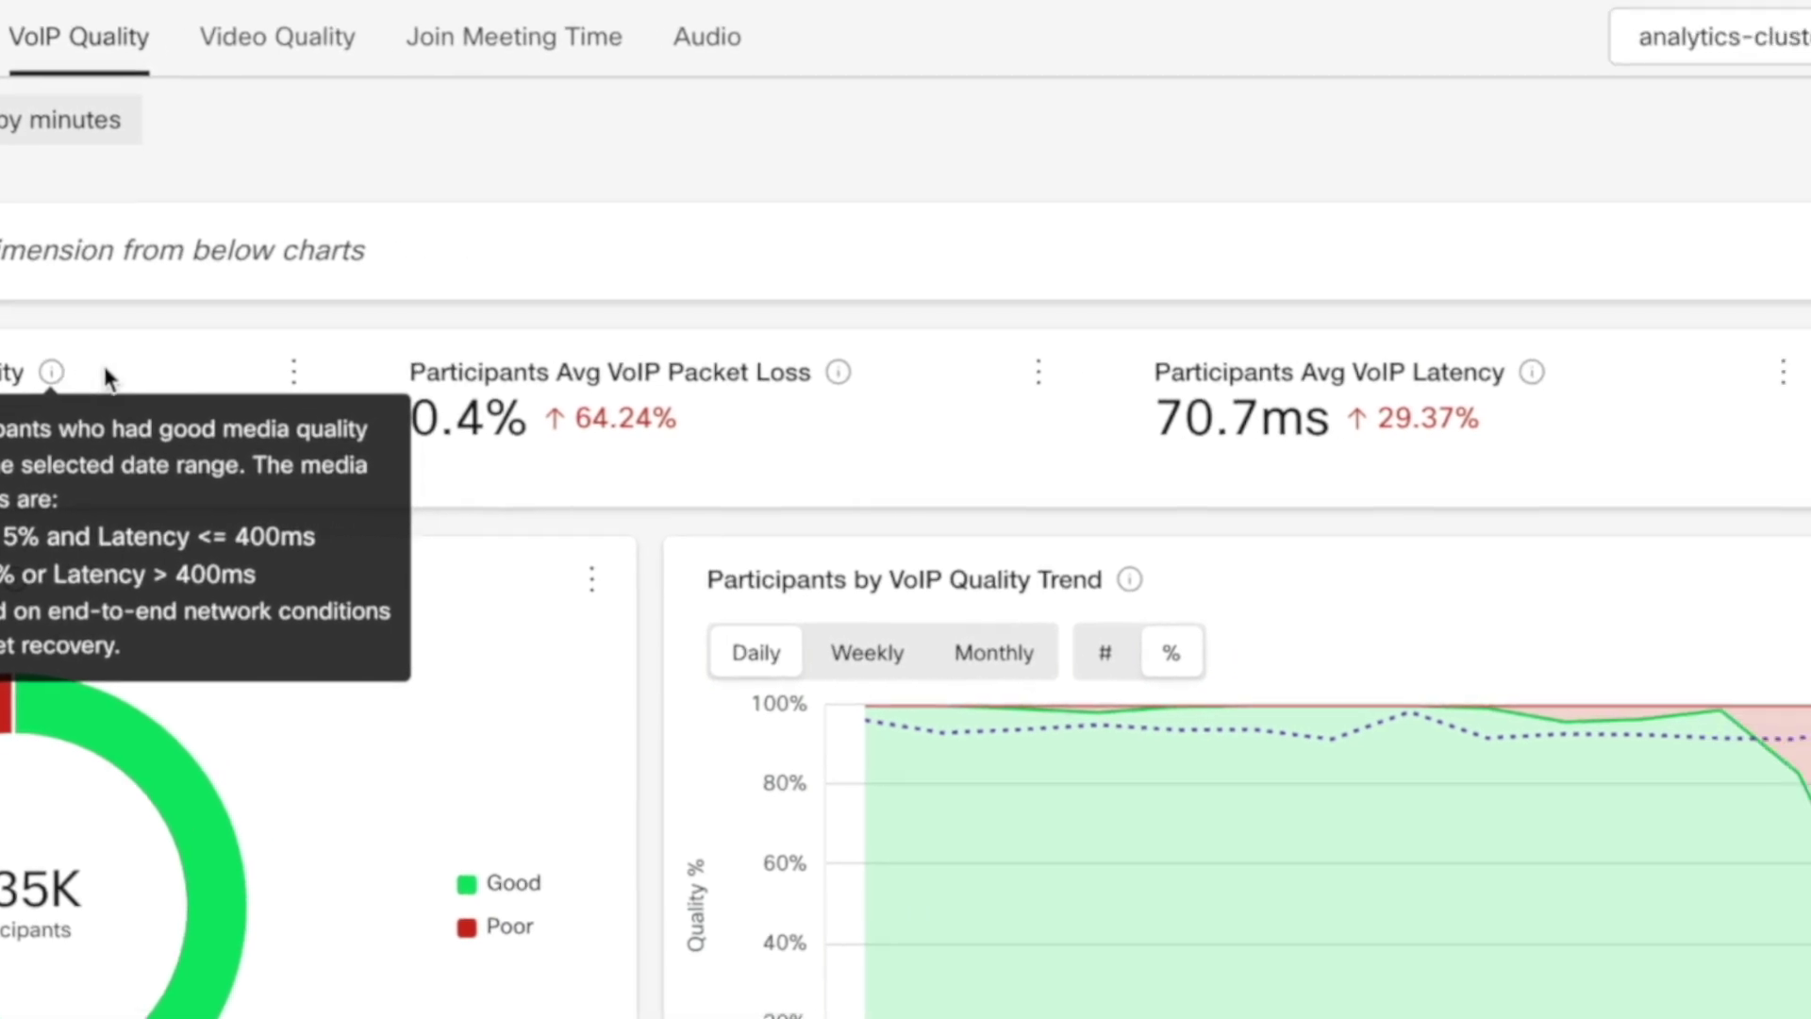
{"action": "mouse_move", "coordinate": [738, 371]}
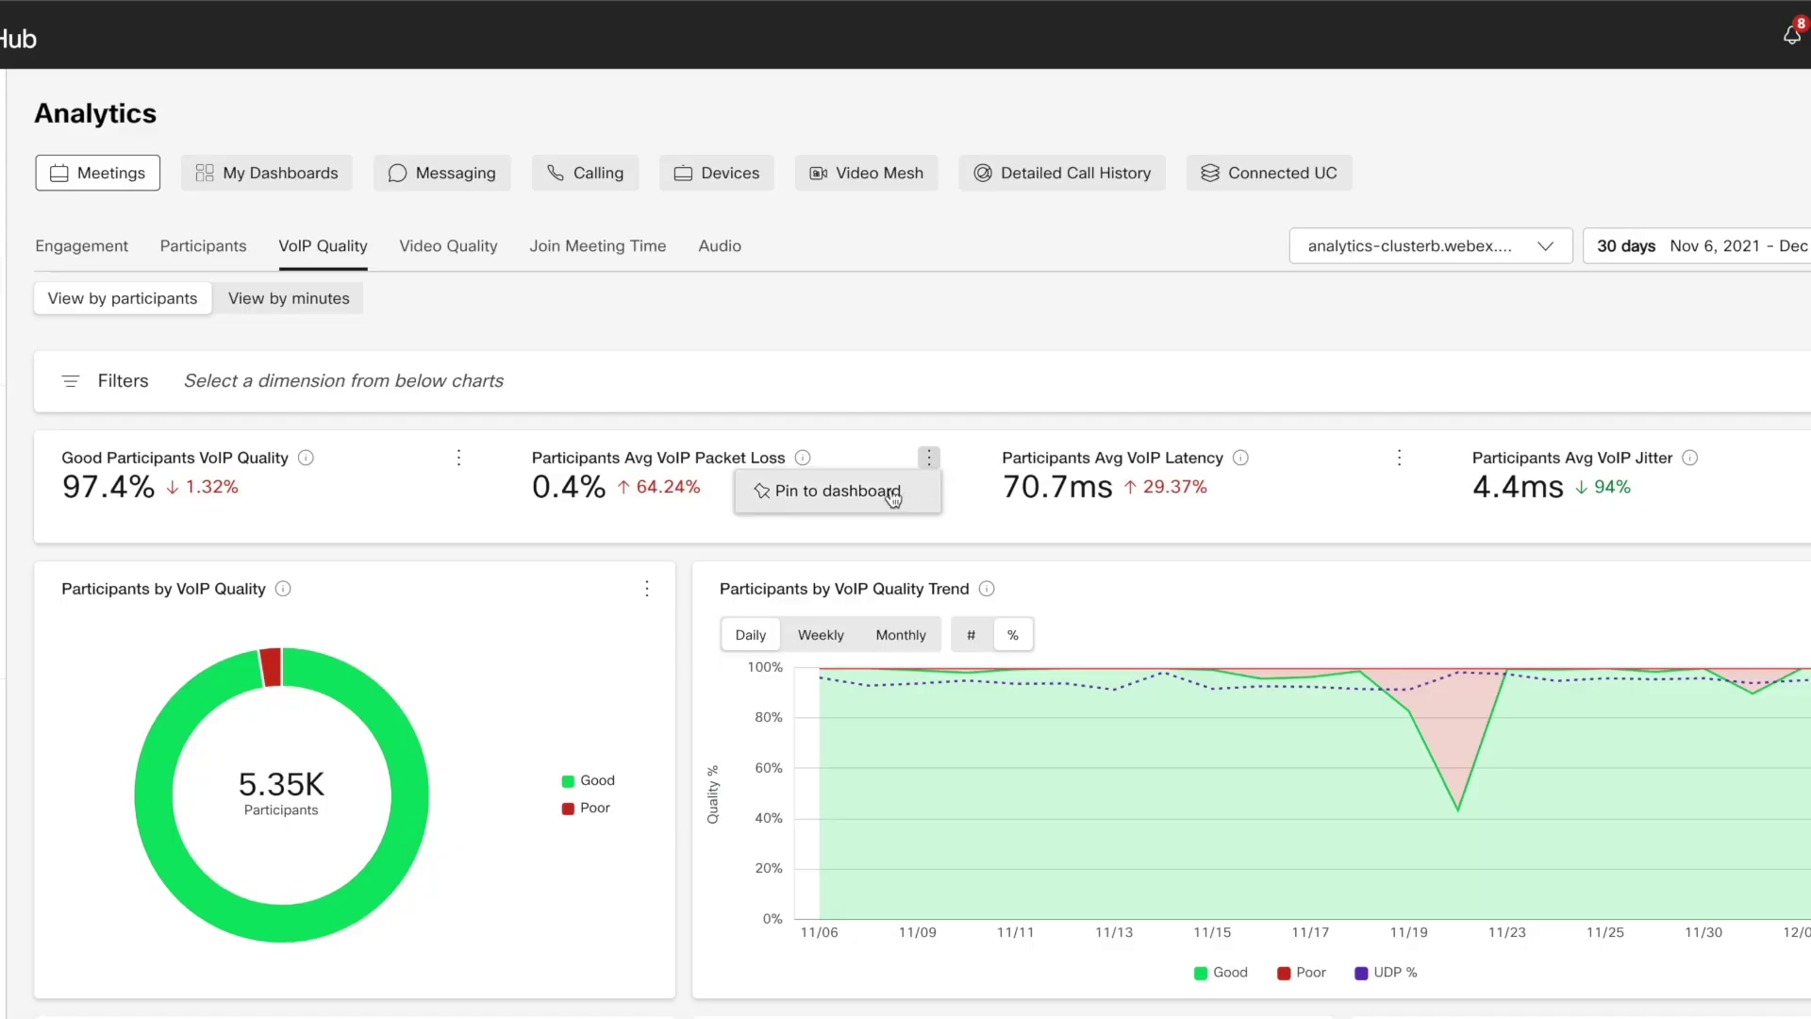
{"action": "left_click", "coordinate": [892, 497]}
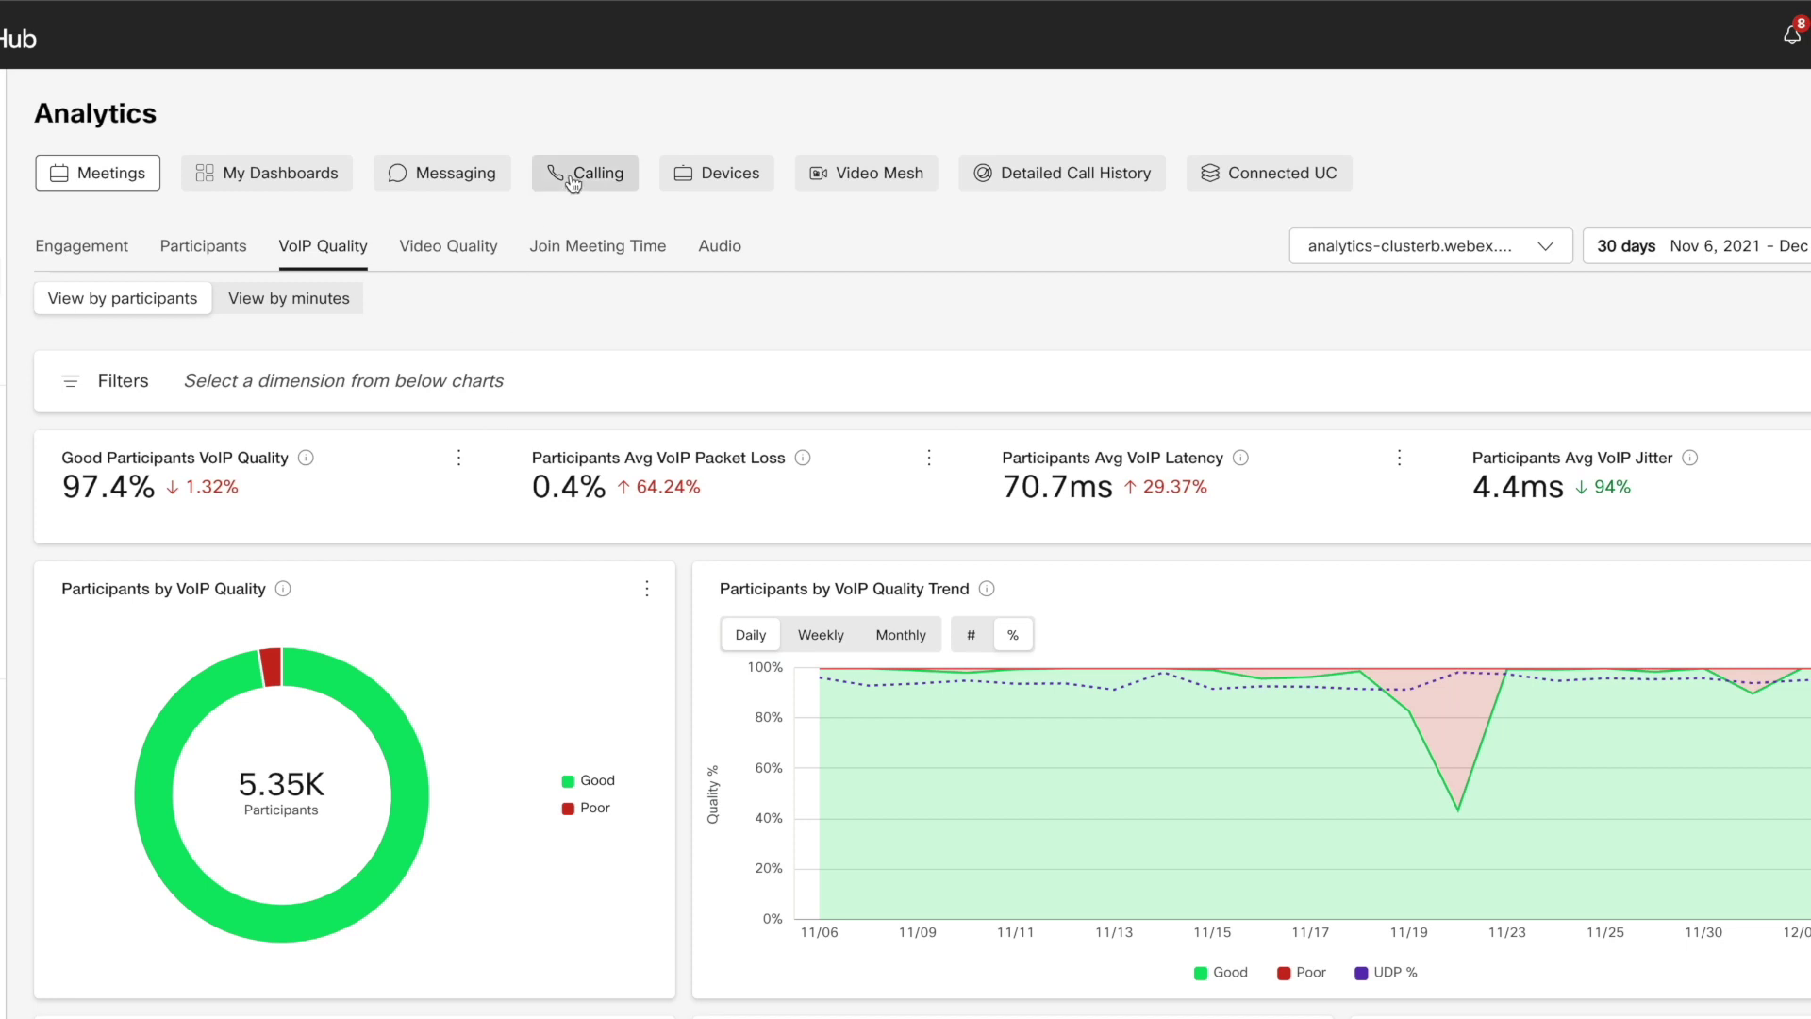
Step: Sort Top 300 callers by minutes, filter call minutes to Device, and pin the chart
{"action": "left_click", "coordinate": [572, 179]}
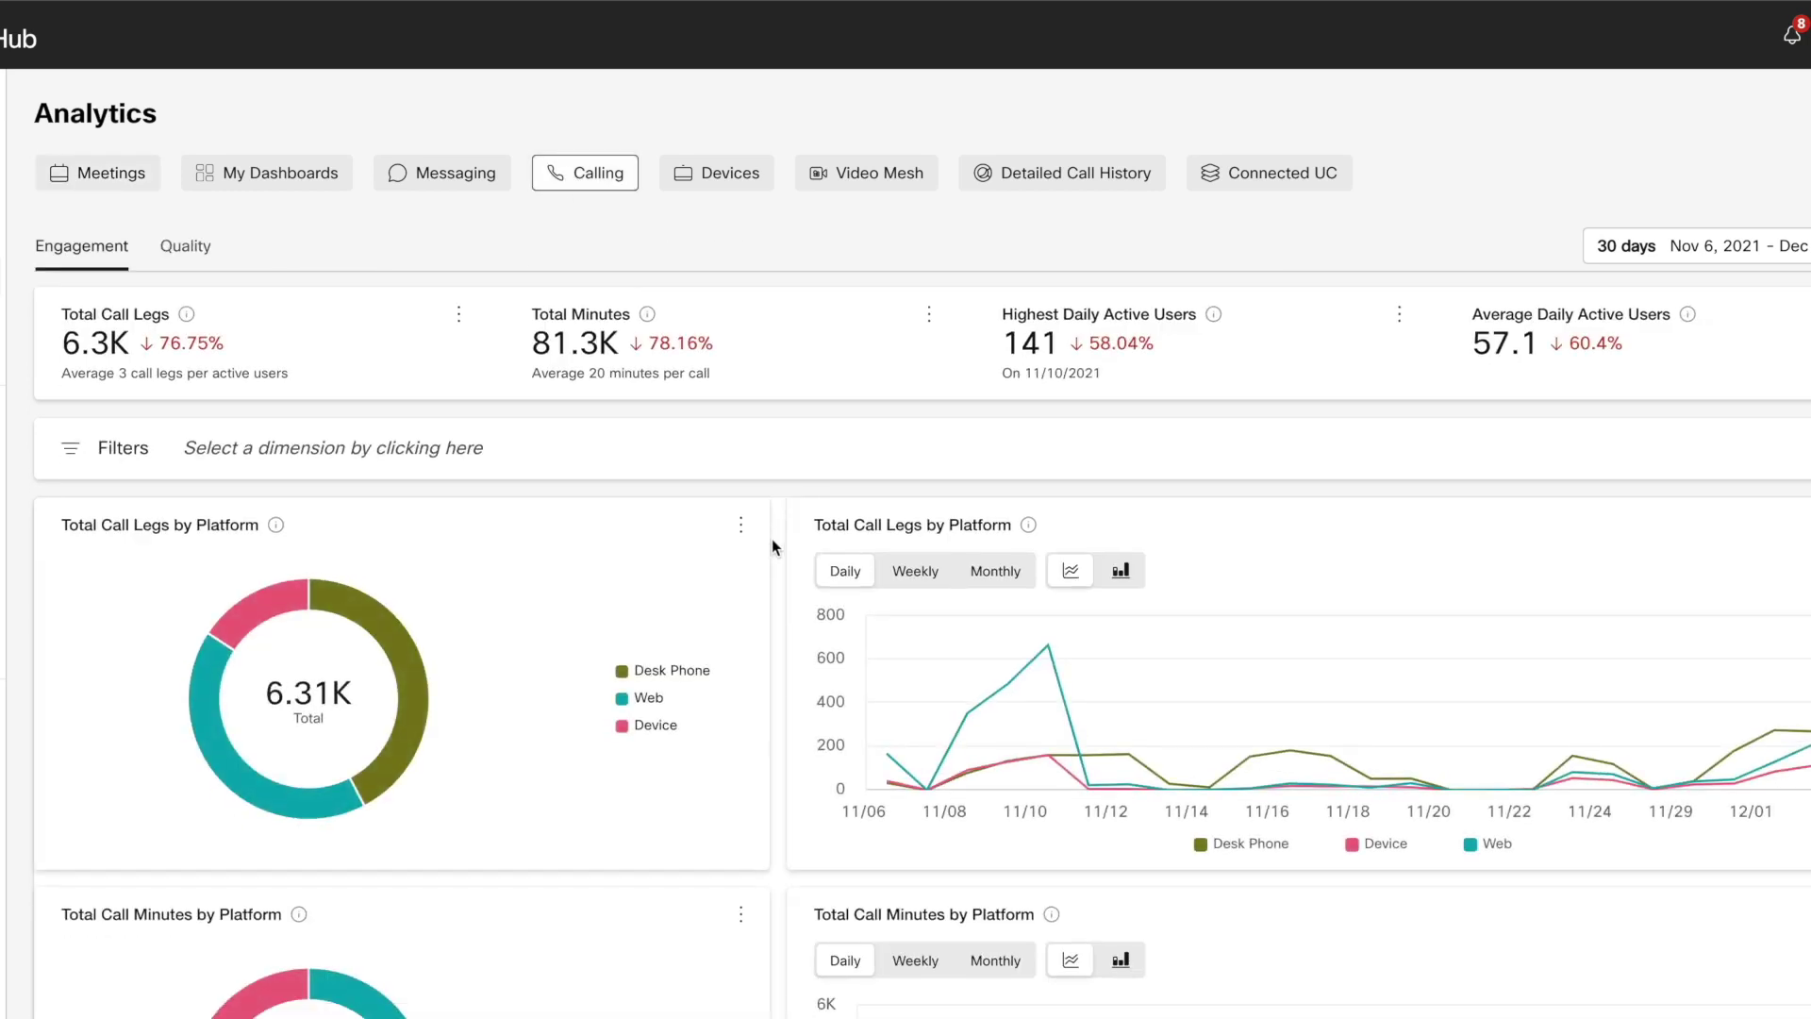
{"action": "scroll", "coordinate": [770, 537], "scroll_direction": "down", "scroll_amount": 3}
{"action": "scroll", "coordinate": [767, 534], "scroll_direction": "down", "scroll_amount": 5}
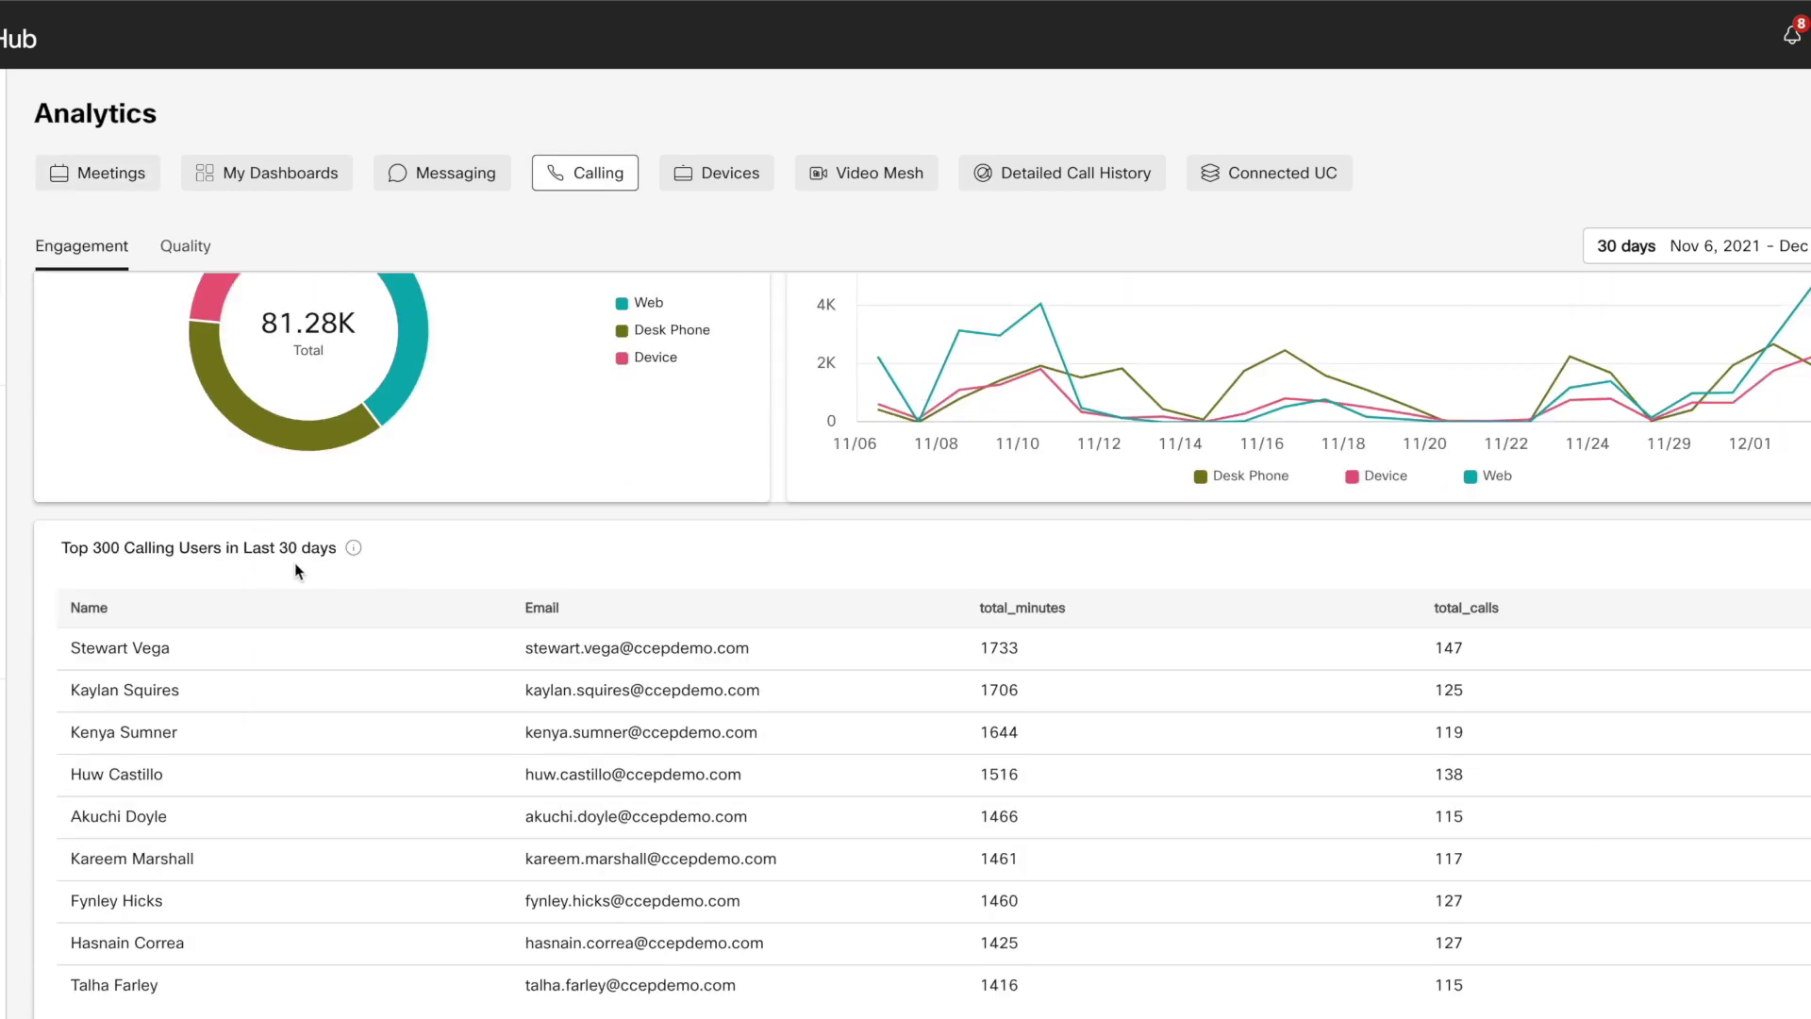
{"action": "left_click", "coordinate": [1018, 613]}
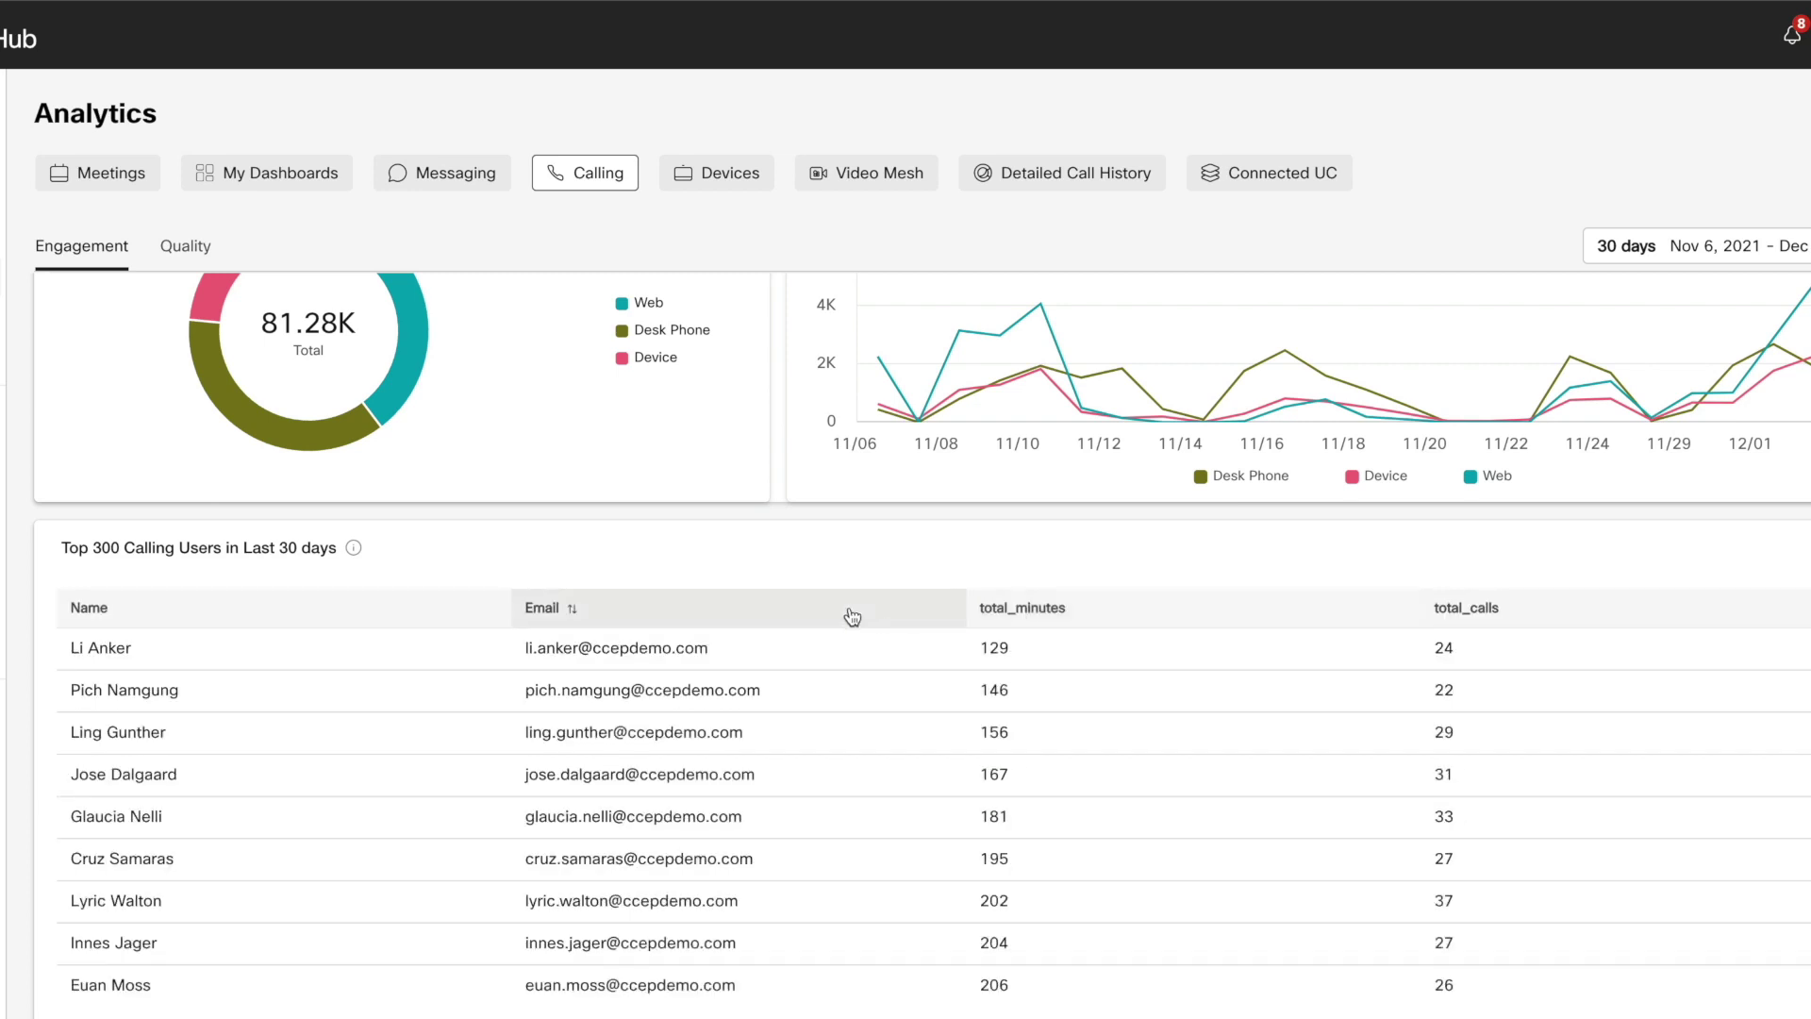
{"action": "left_click", "coordinate": [1013, 610]}
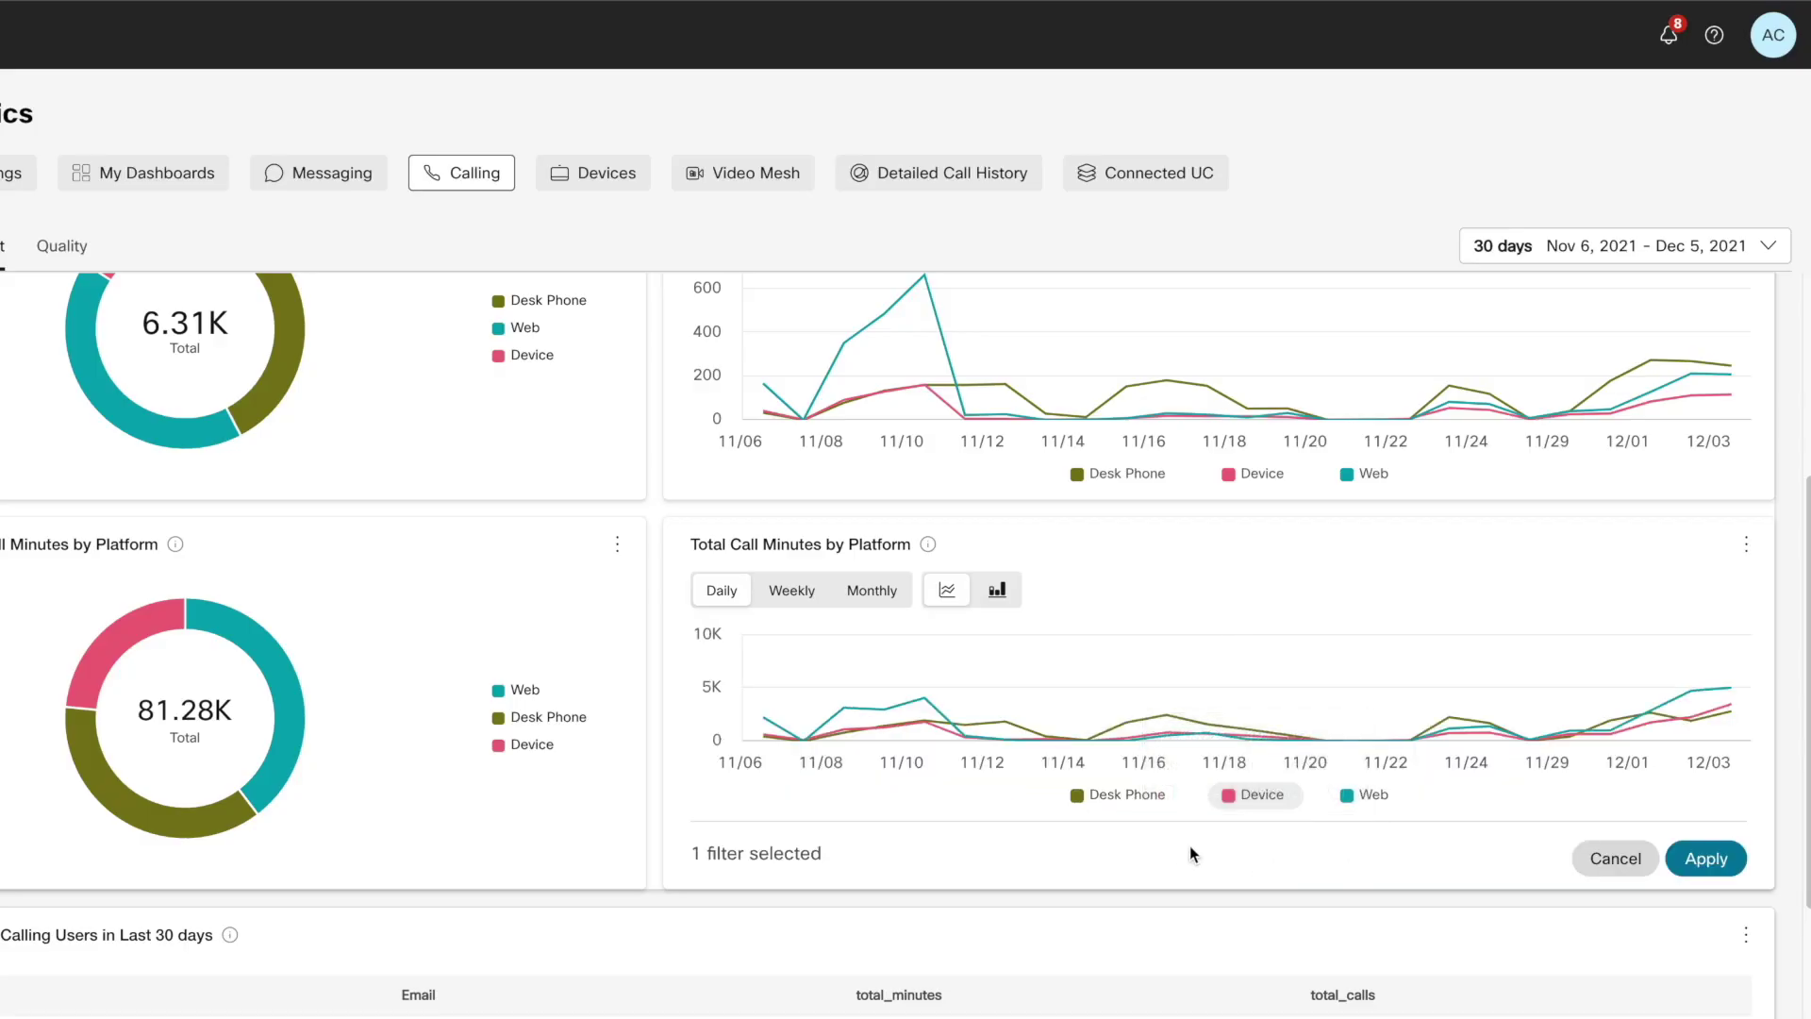
{"action": "left_click", "coordinate": [1688, 874]}
{"action": "left_click", "coordinate": [1746, 545]}
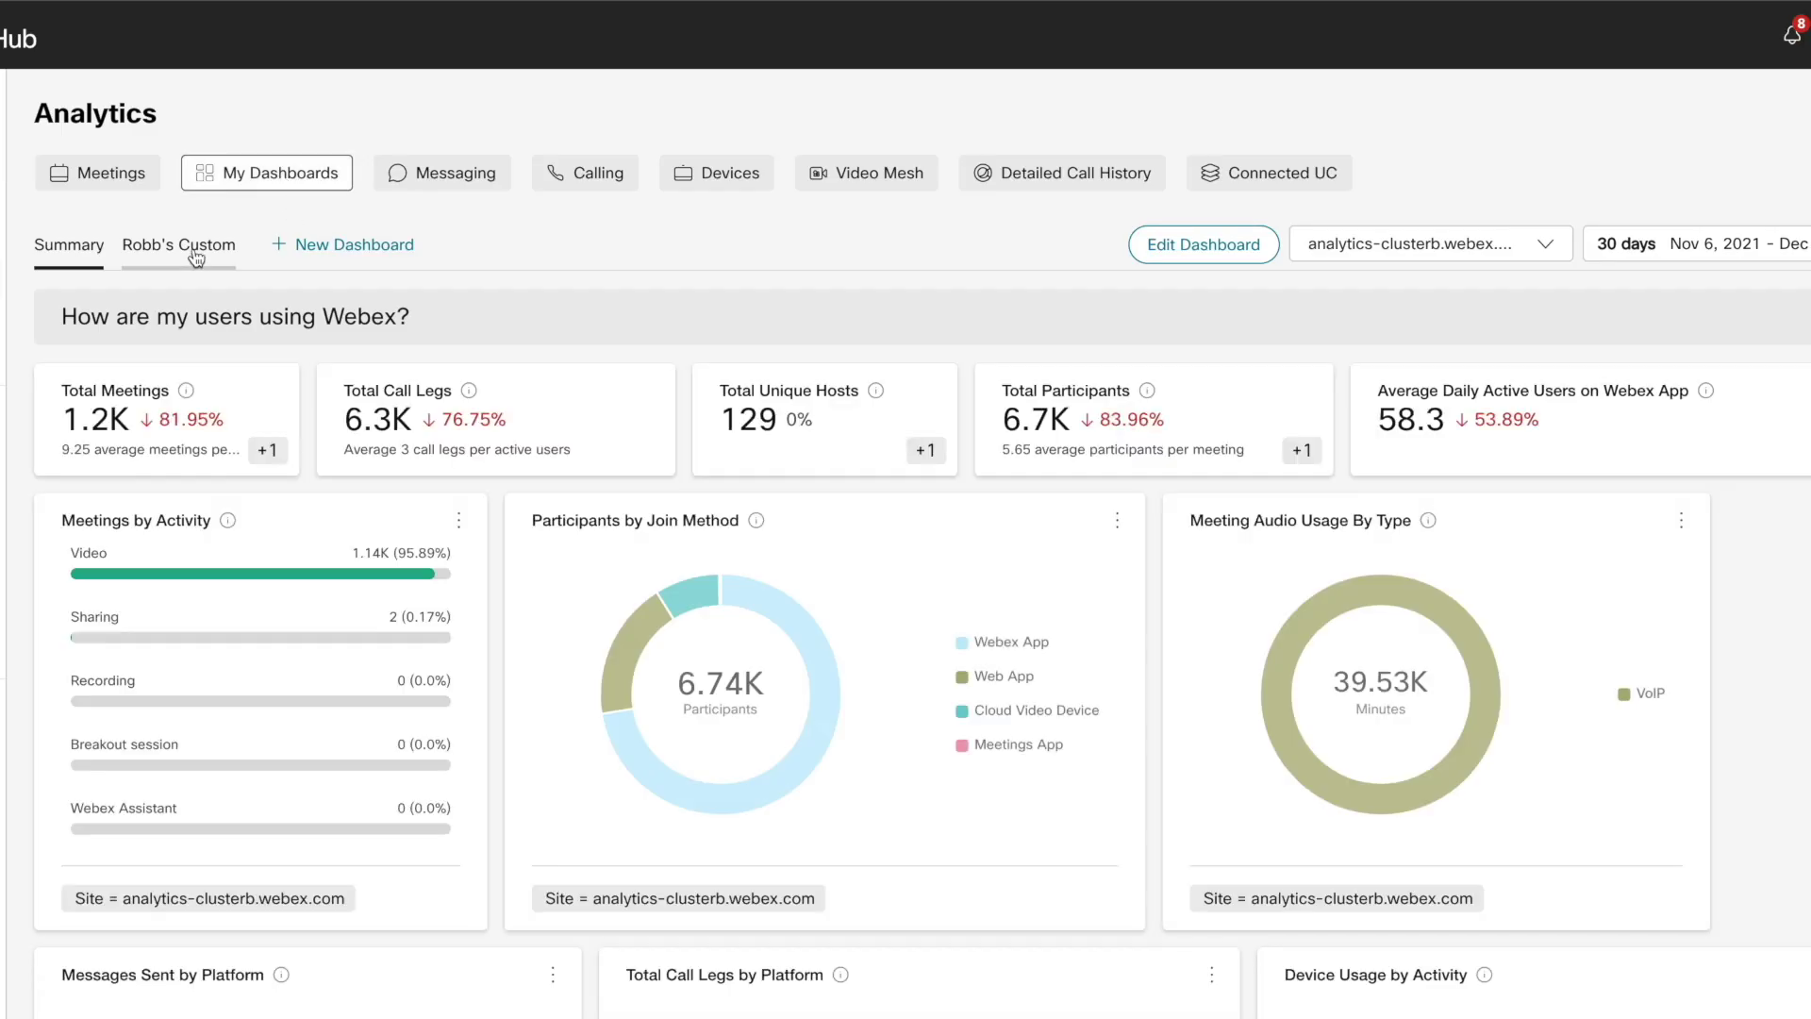
Step: Lay out the custom dashboard with Top 300 Calling Users beside the pinned chart and cards
{"action": "left_click", "coordinate": [175, 245]}
{"action": "left_click", "coordinate": [1245, 263]}
{"action": "left_click_drag", "start_coordinate": [69, 786], "coordinate": [1443, 776]}
{"action": "scroll", "coordinate": [678, 998], "scroll_direction": "down", "scroll_amount": 5}
{"action": "left_click_drag", "start_coordinate": [358, 604], "coordinate": [660, 623]}
{"action": "scroll", "coordinate": [254, 902], "scroll_direction": "up", "scroll_amount": 5}
{"action": "scroll", "coordinate": [619, 566], "scroll_direction": "down", "scroll_amount": 5}
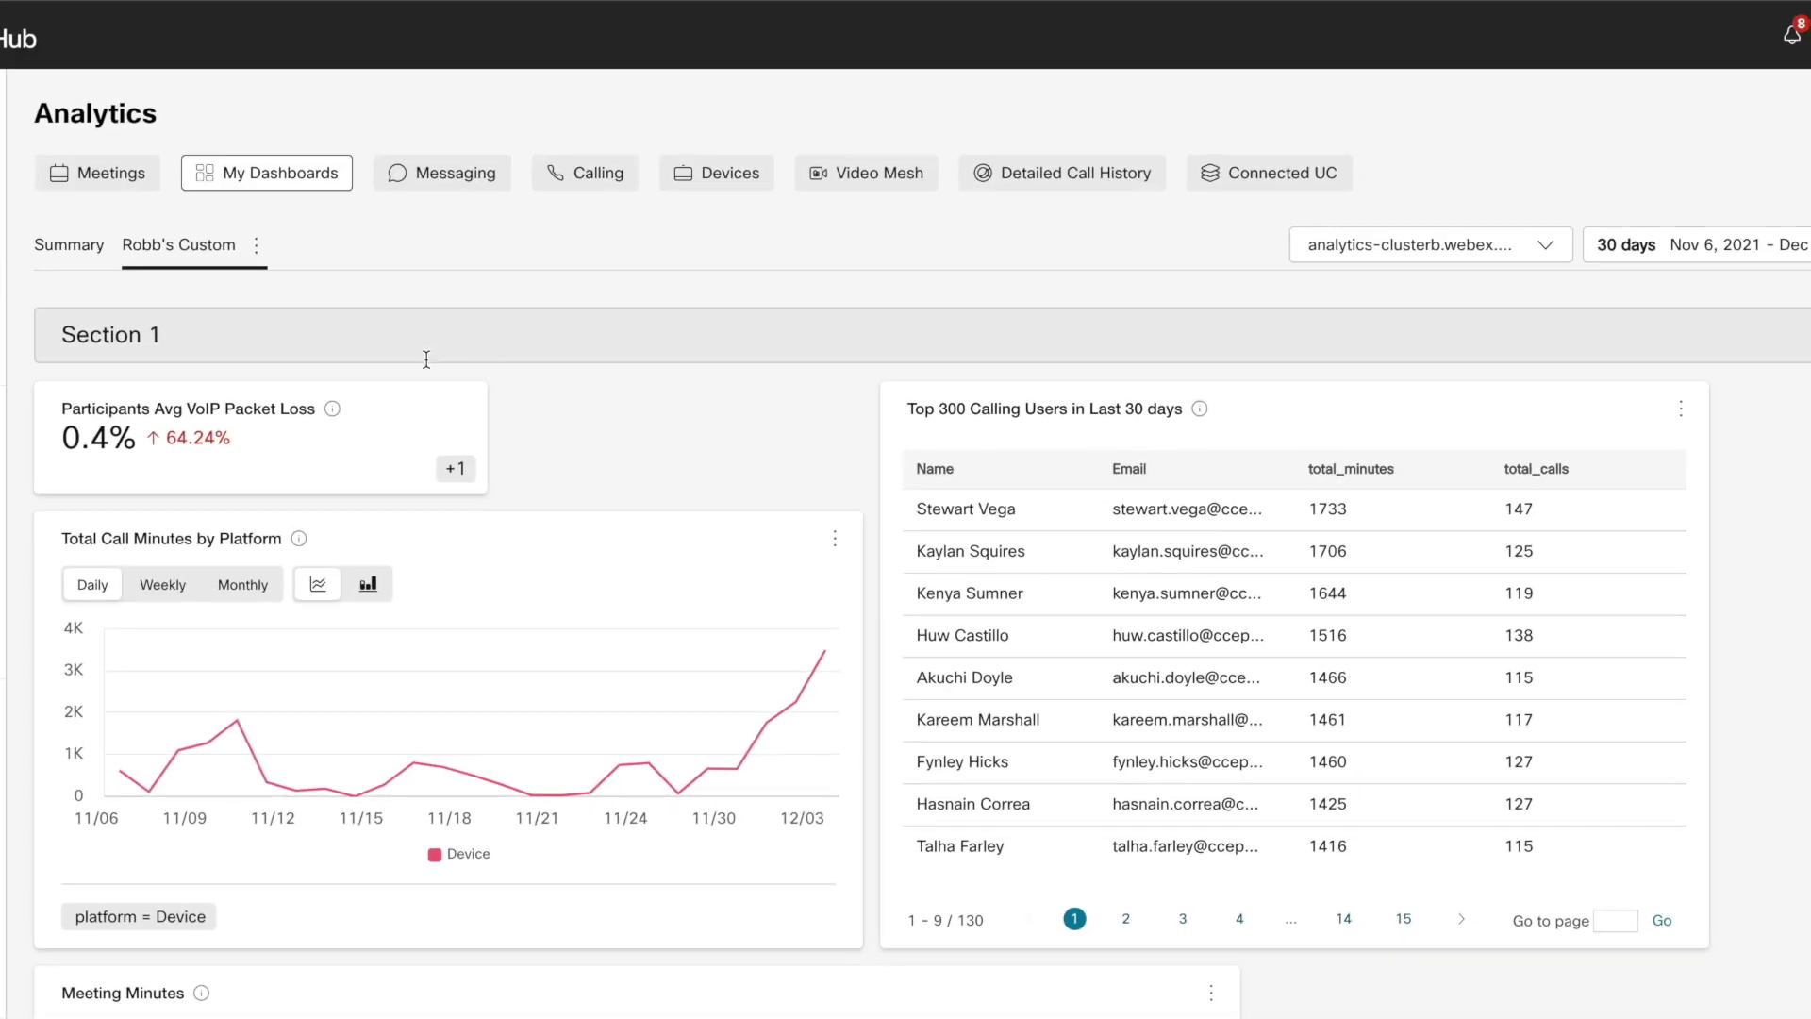
{"action": "left_click", "coordinate": [256, 247]}
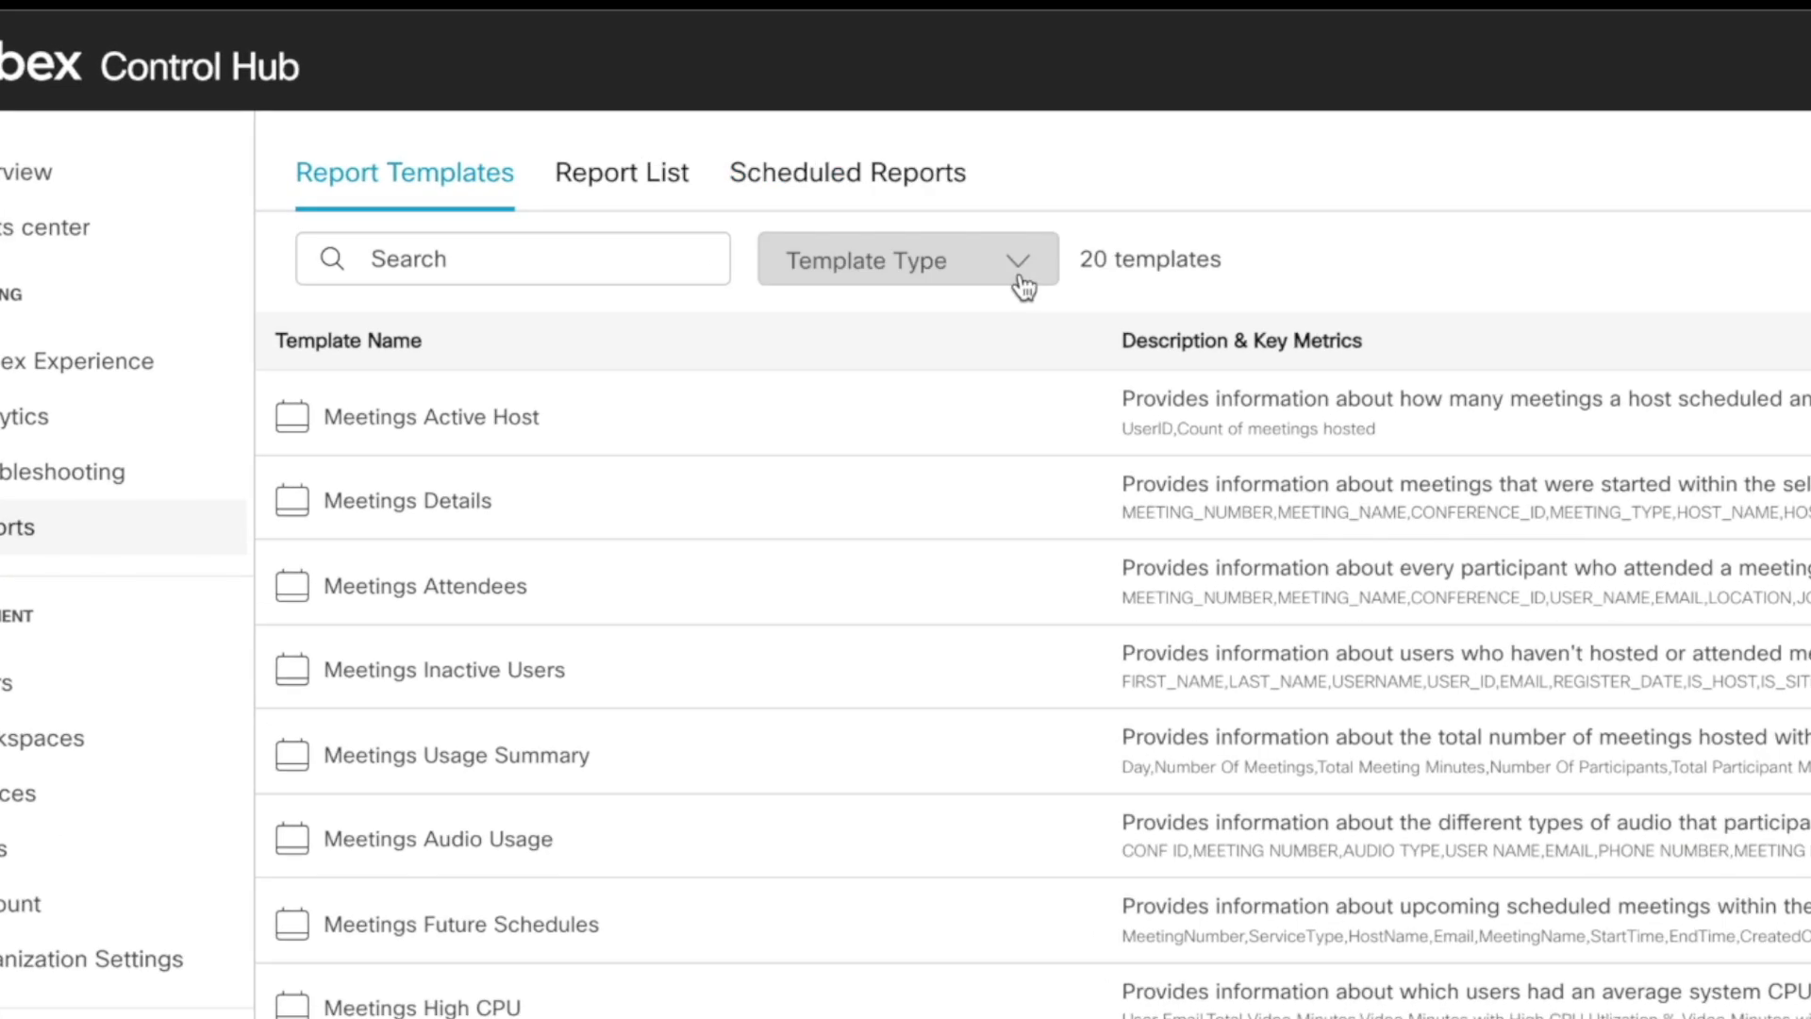
Step: Filter templates to Webex Calling and preview, then cancel, Calling Quality Report generation
{"action": "left_click", "coordinate": [775, 176]}
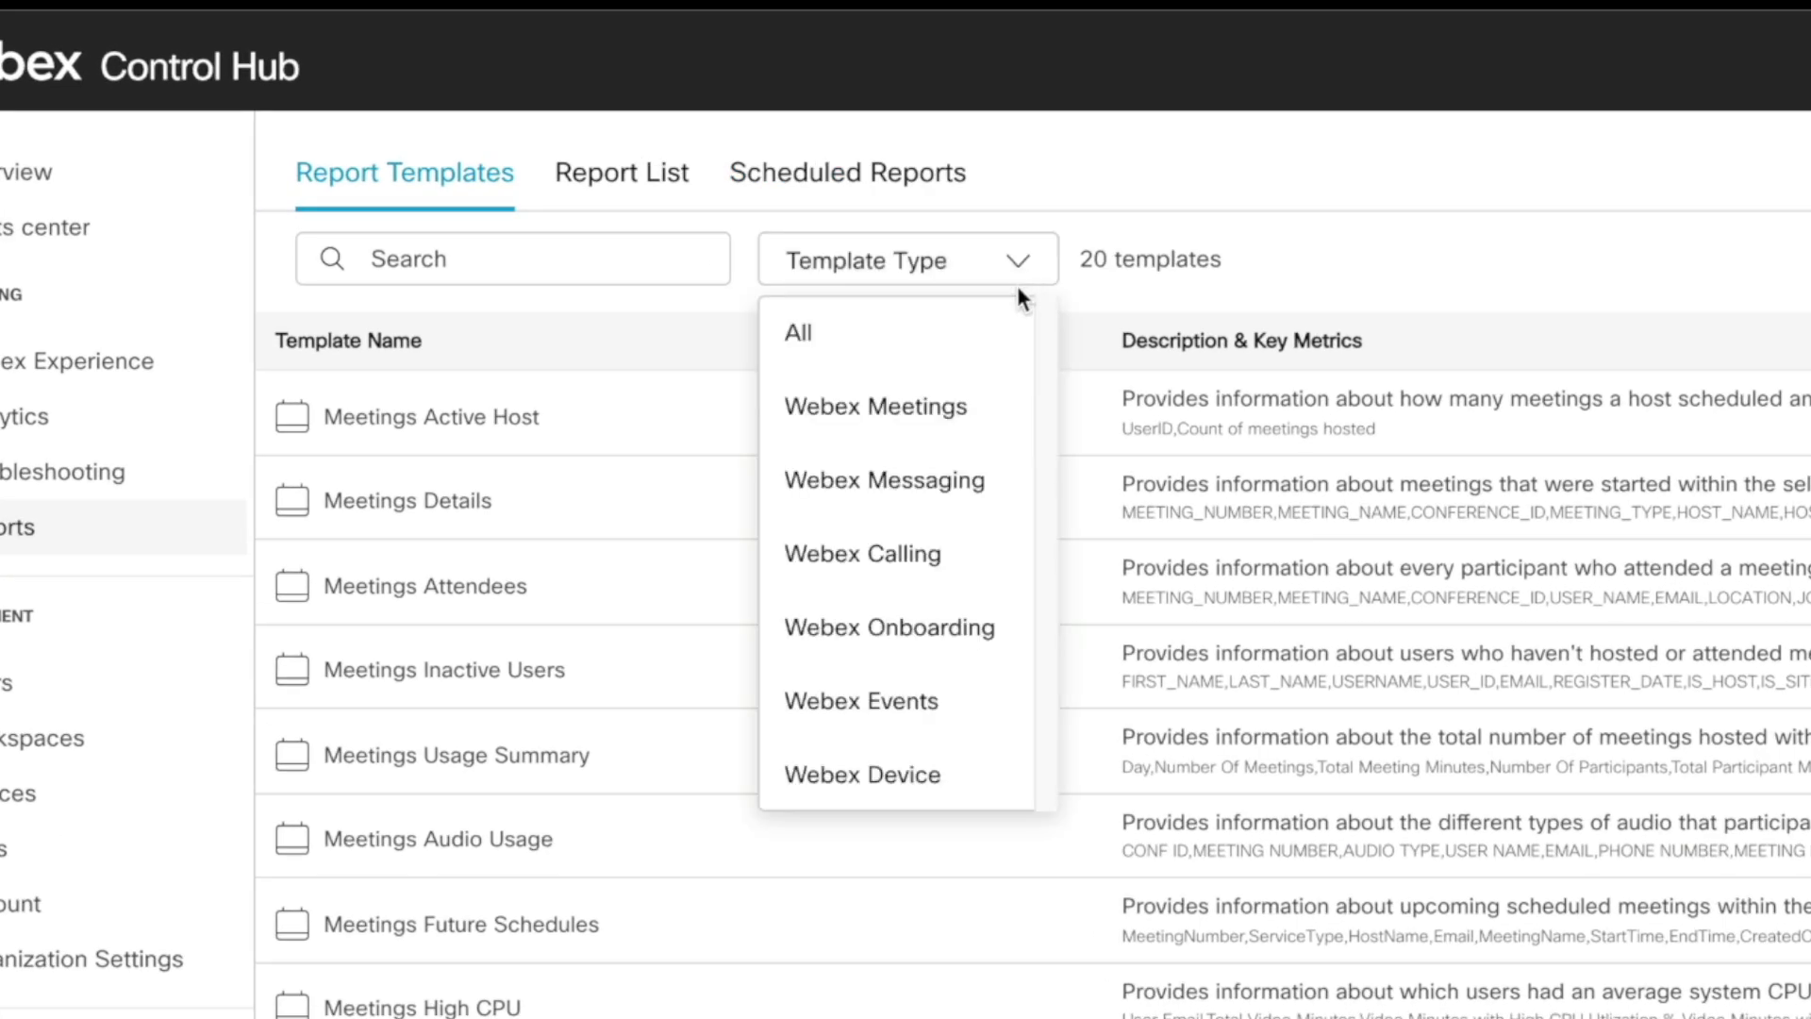
{"action": "left_click", "coordinate": [919, 552]}
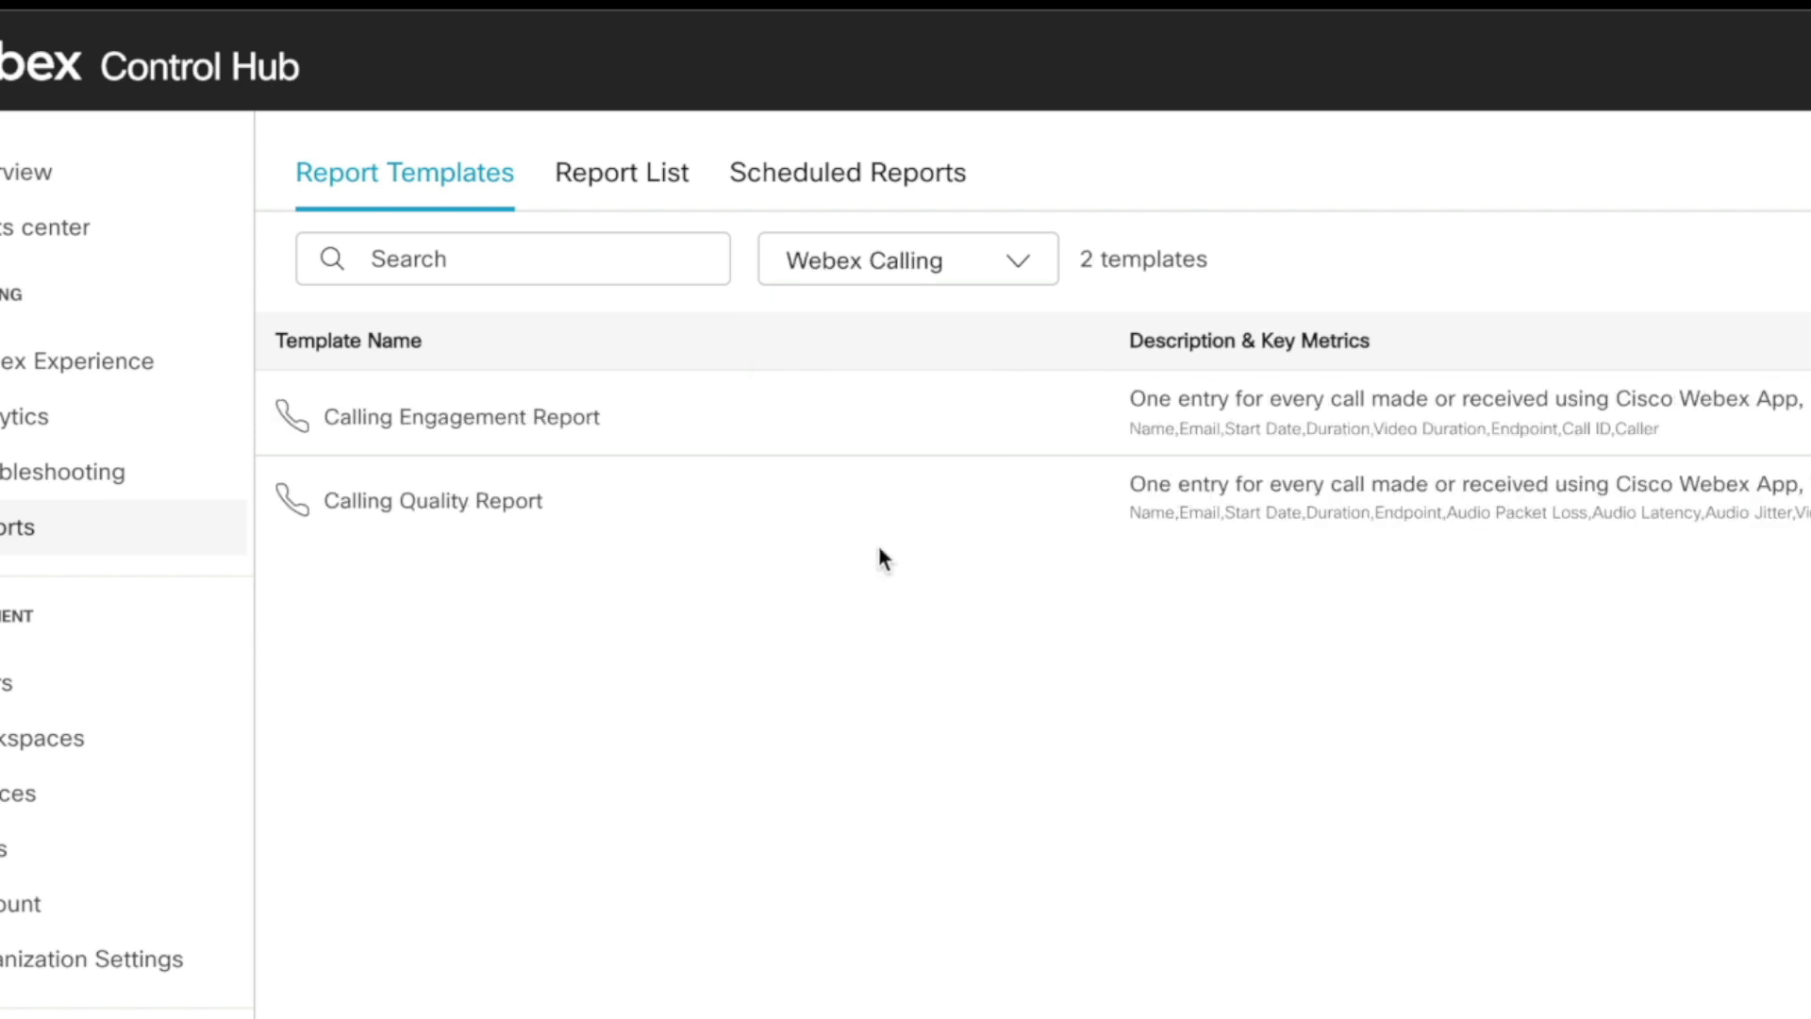
{"action": "left_click", "coordinate": [546, 507]}
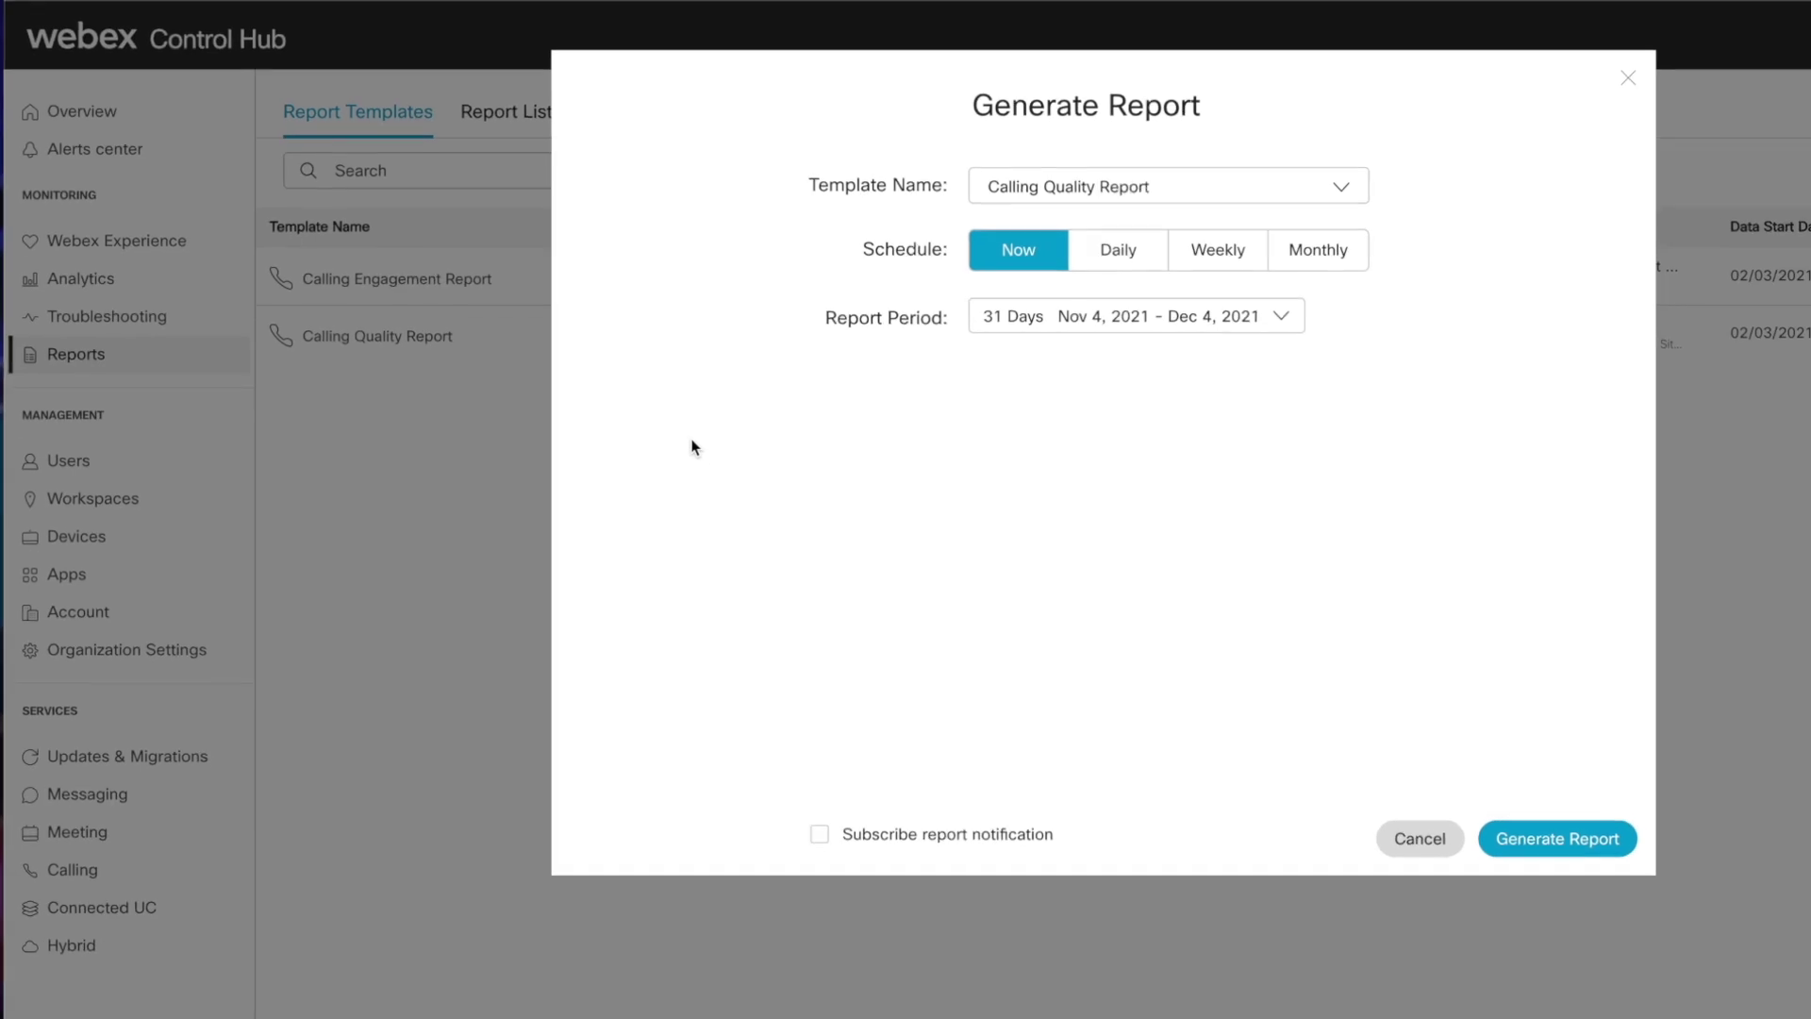
{"action": "left_click", "coordinate": [1415, 836]}
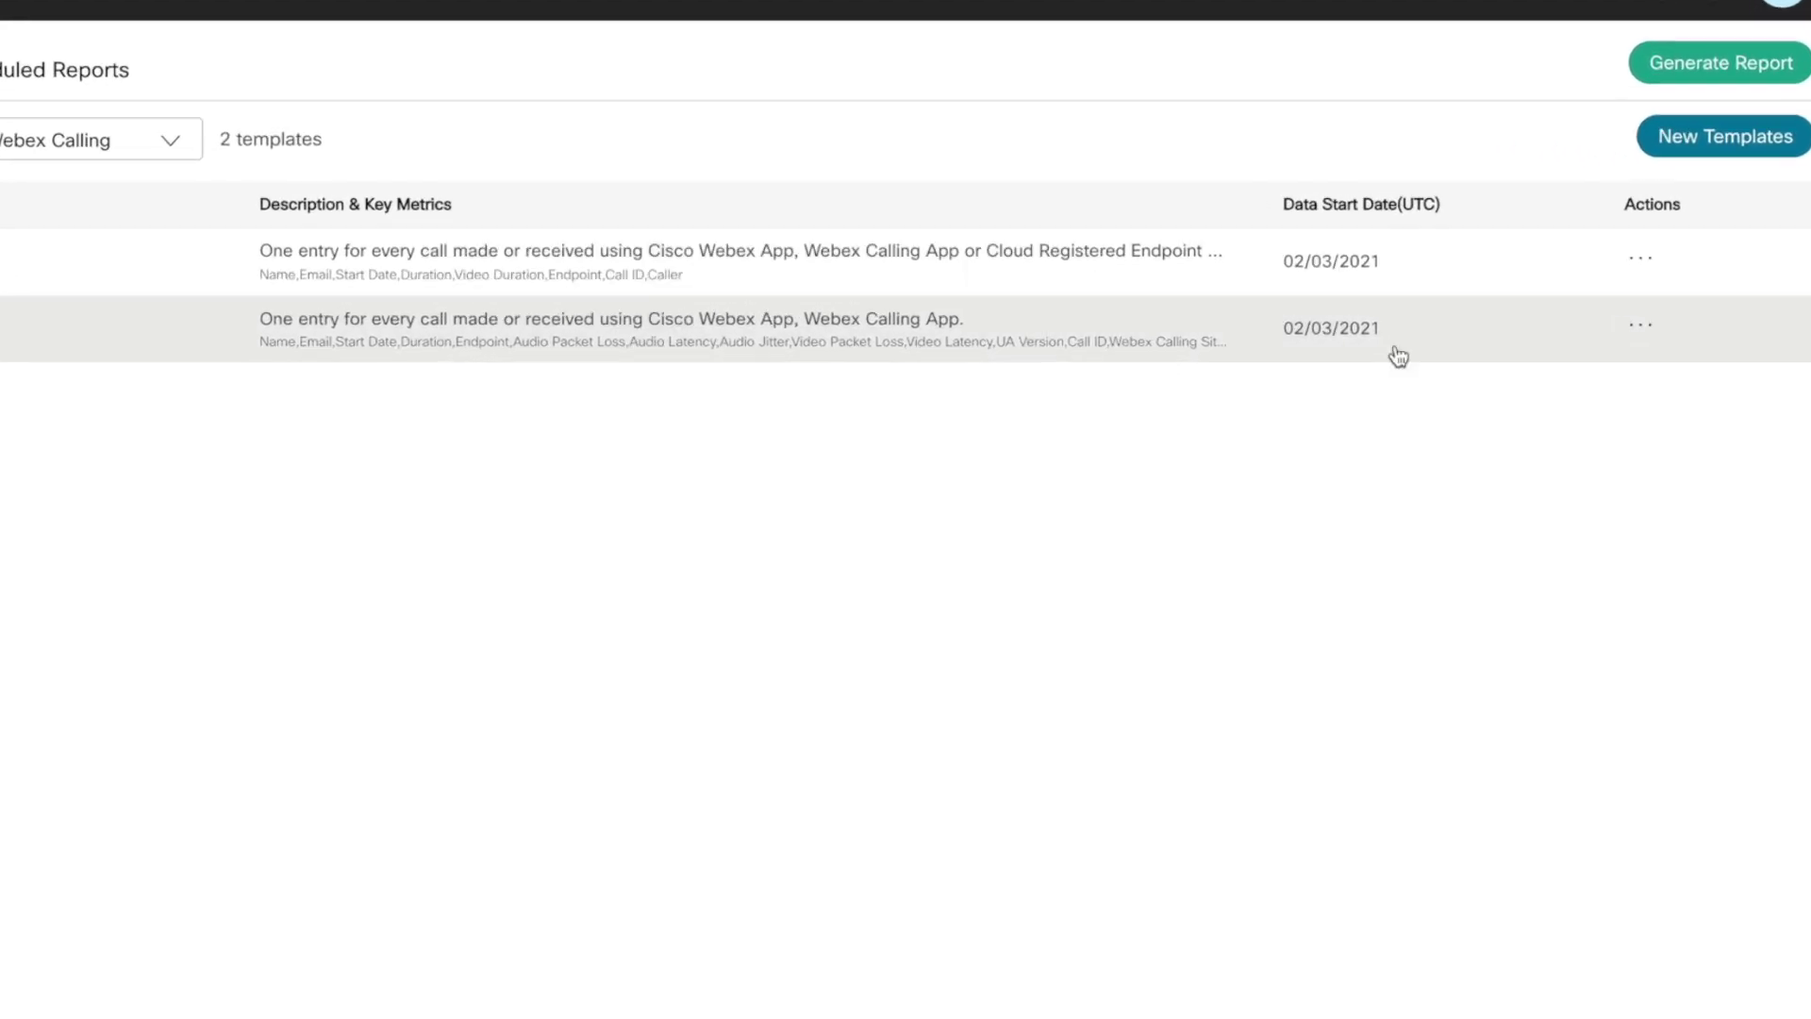
{"action": "left_click", "coordinate": [1599, 314]}
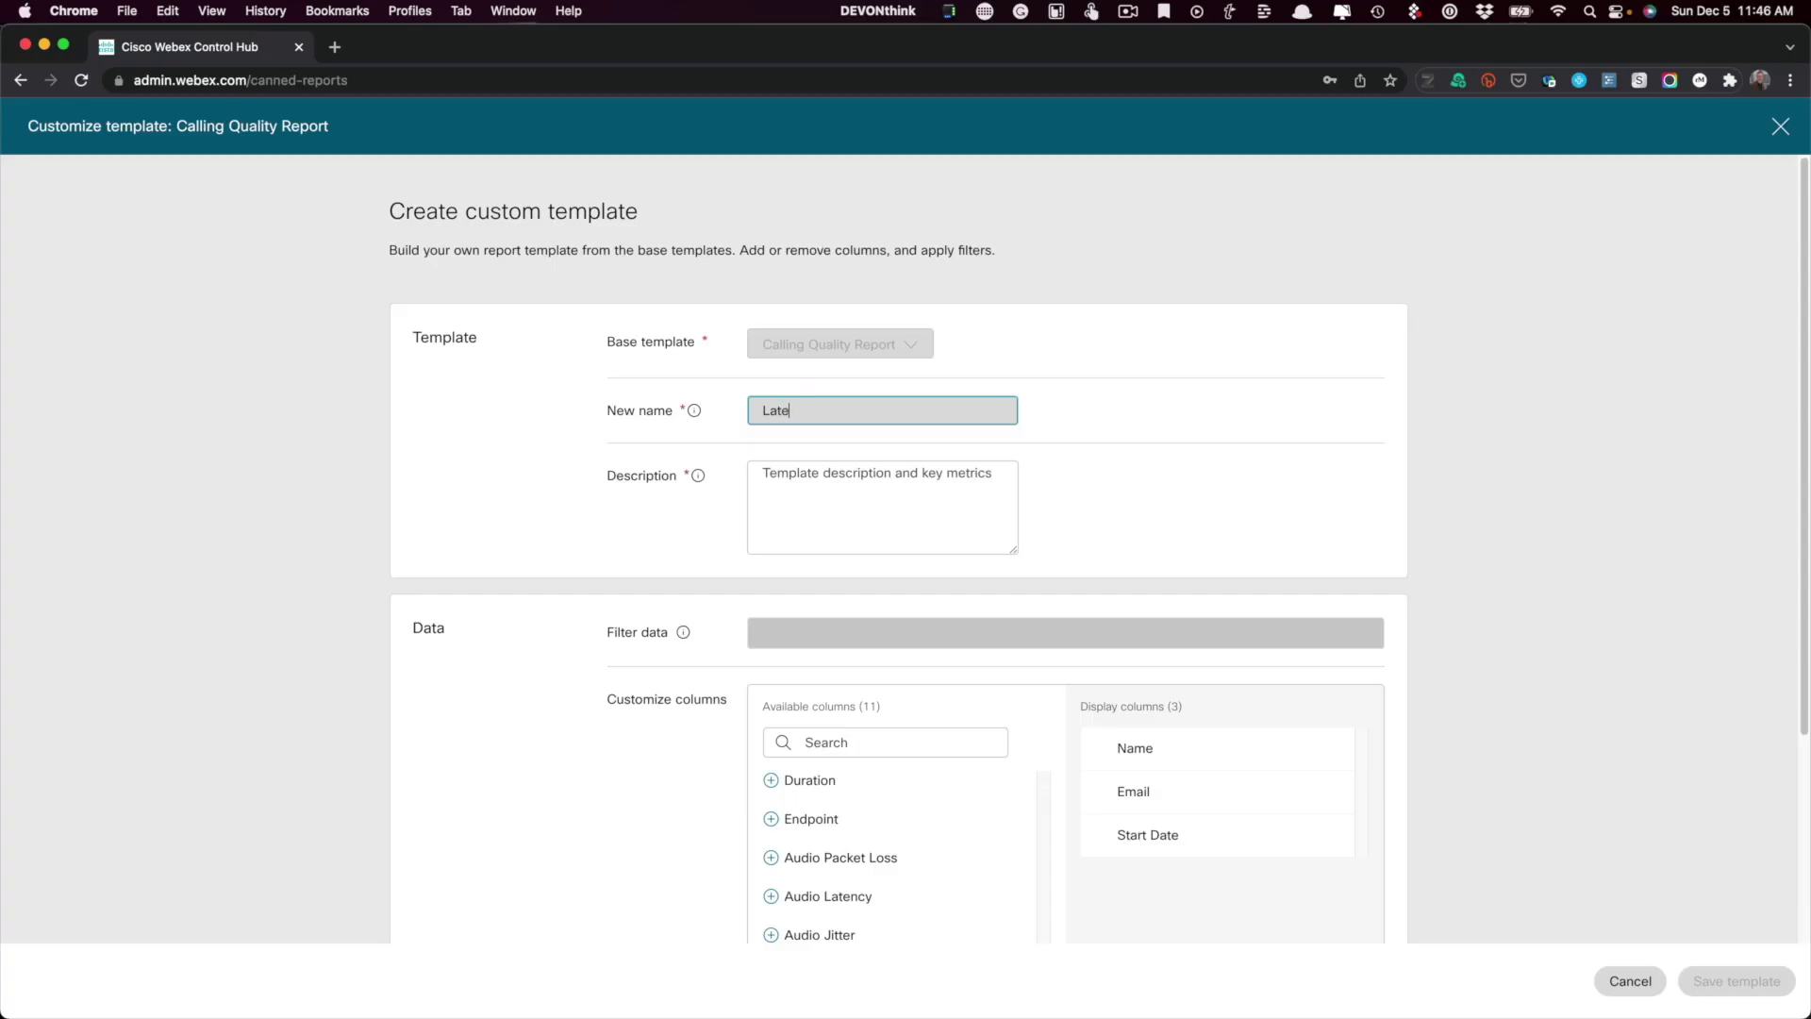
Step: Name the template 'Latency Report', add Audio Packet Loss, Webex Calling Site and Audio Jitter, then save
{"action": "key", "text": "BackSpace"}
{"action": "type", "text": "ncy Report"}
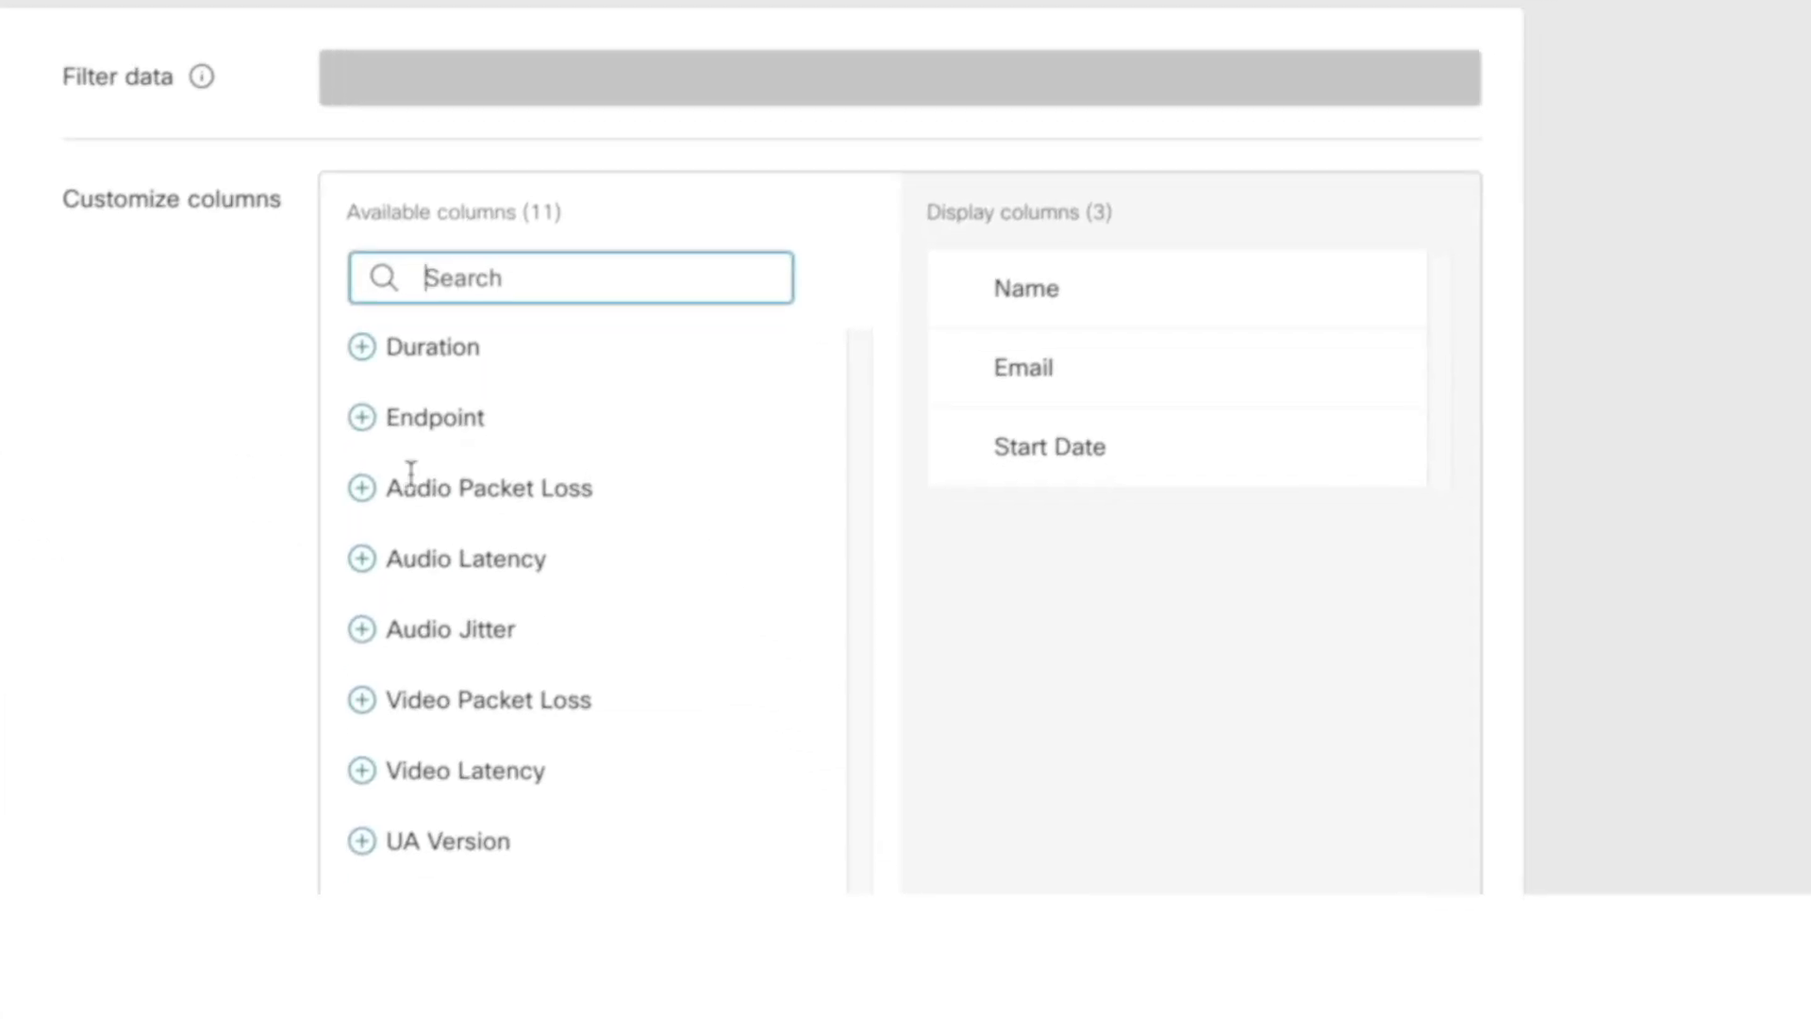
{"action": "left_click", "coordinate": [362, 488]}
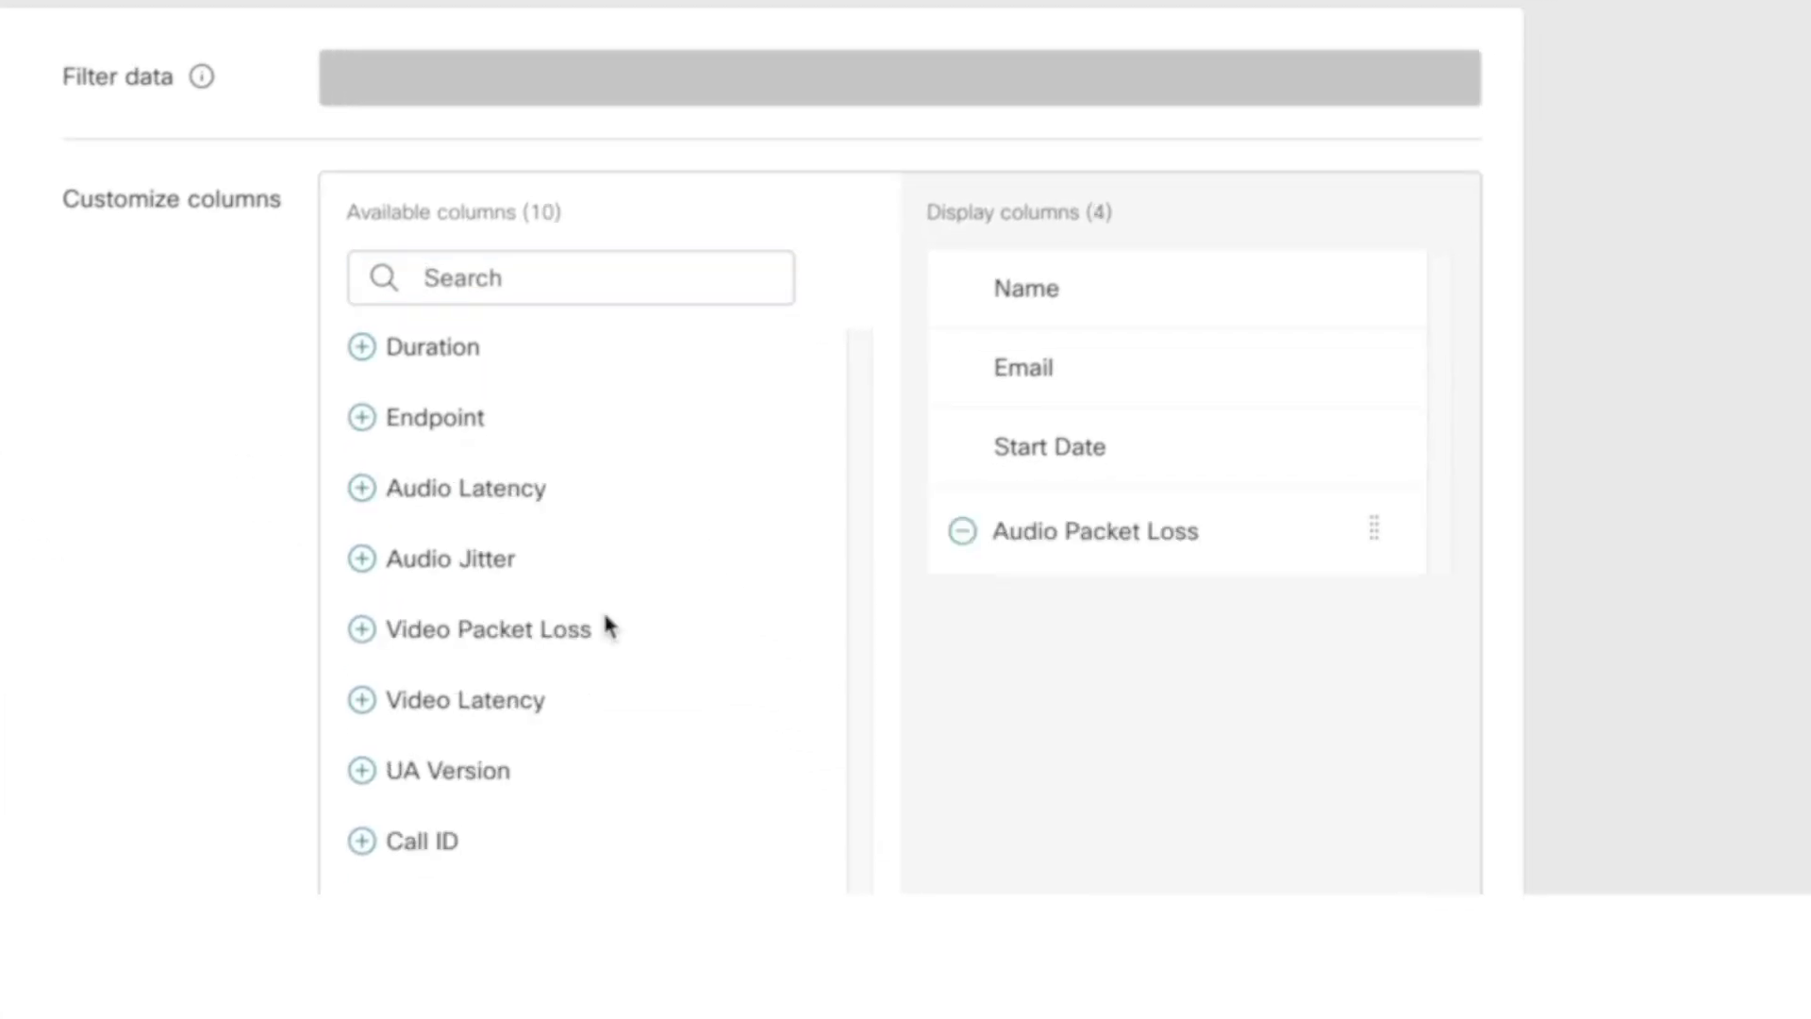
{"action": "scroll", "coordinate": [529, 613], "scroll_direction": "down", "scroll_amount": 2}
{"action": "left_click", "coordinate": [366, 734]}
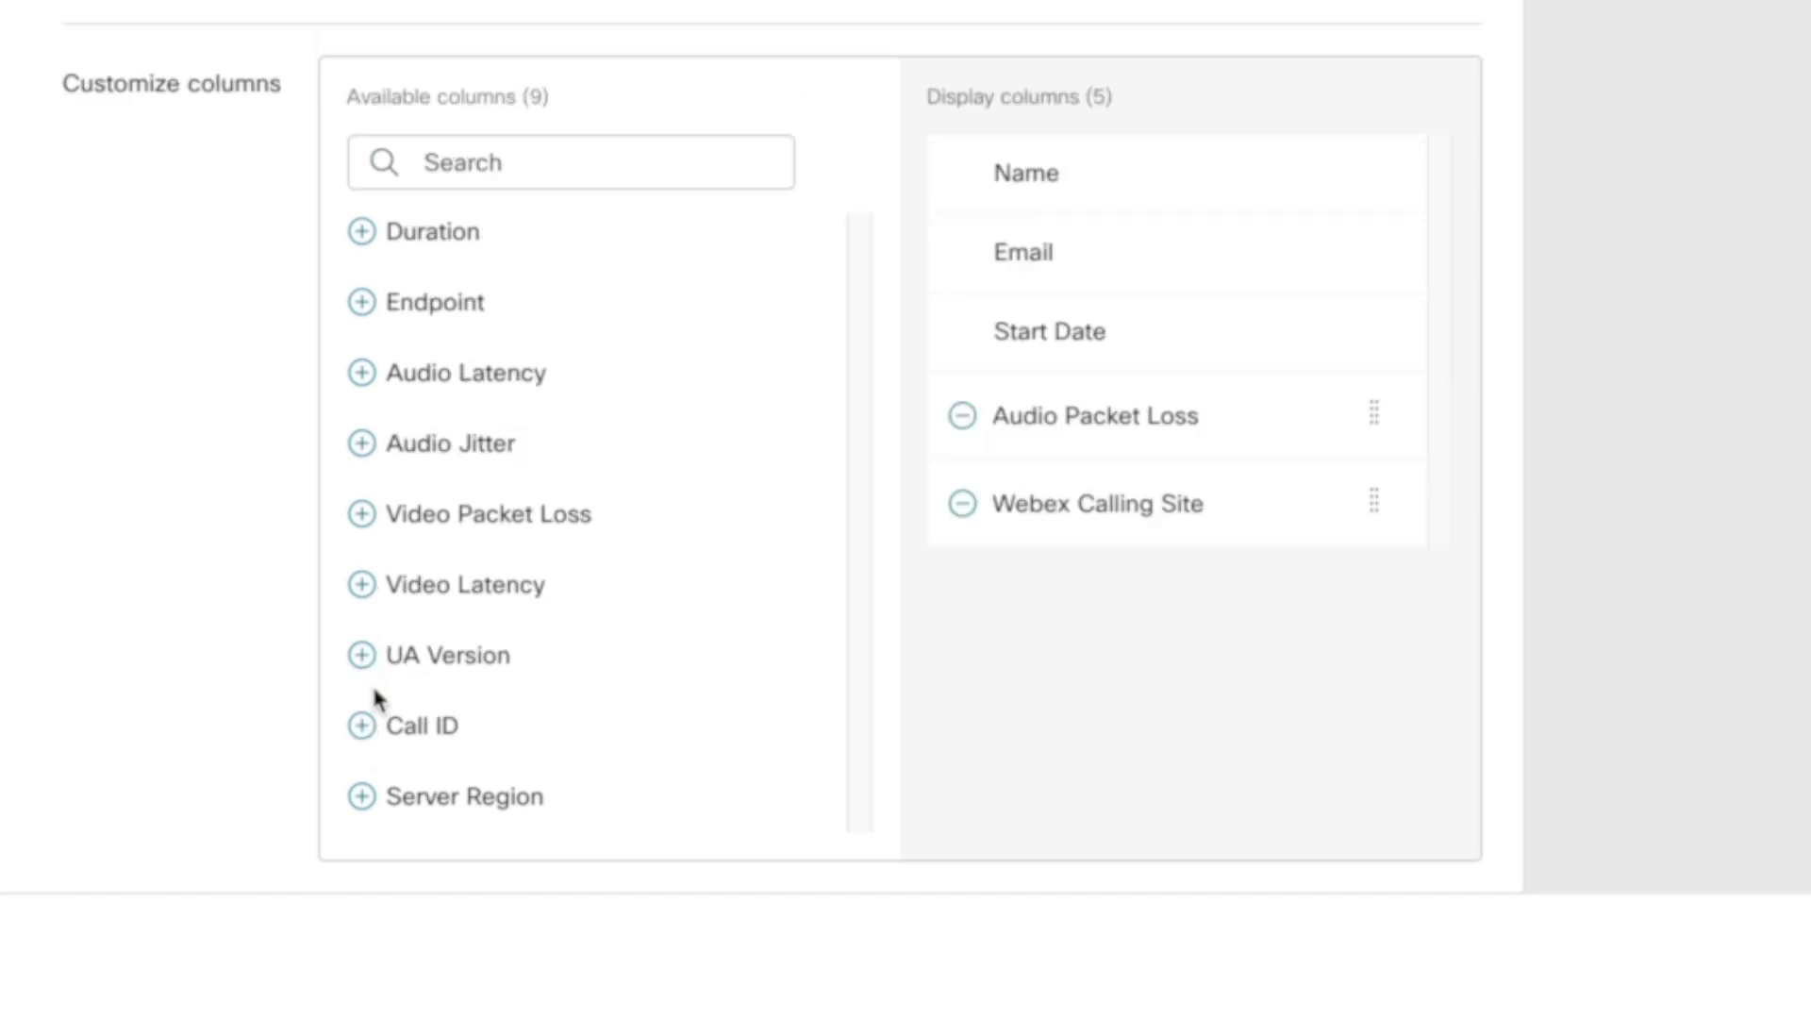
{"action": "left_click", "coordinate": [362, 443]}
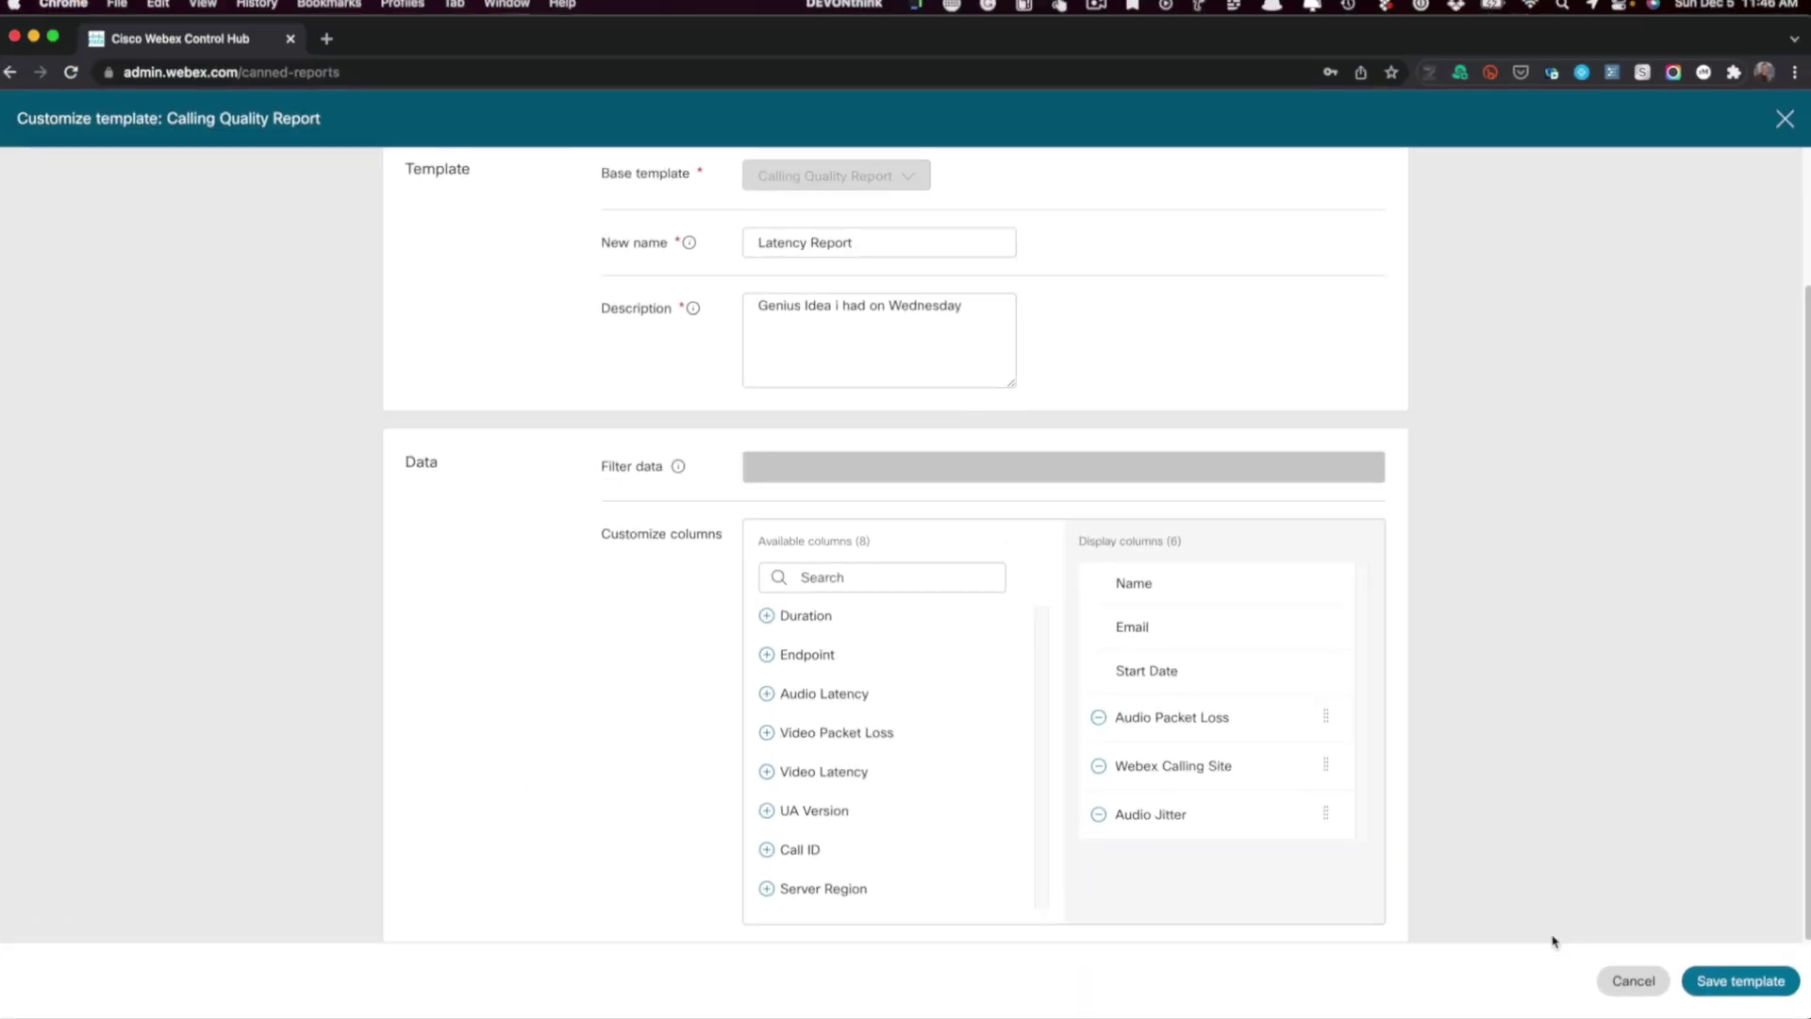
{"action": "left_click", "coordinate": [1753, 979]}
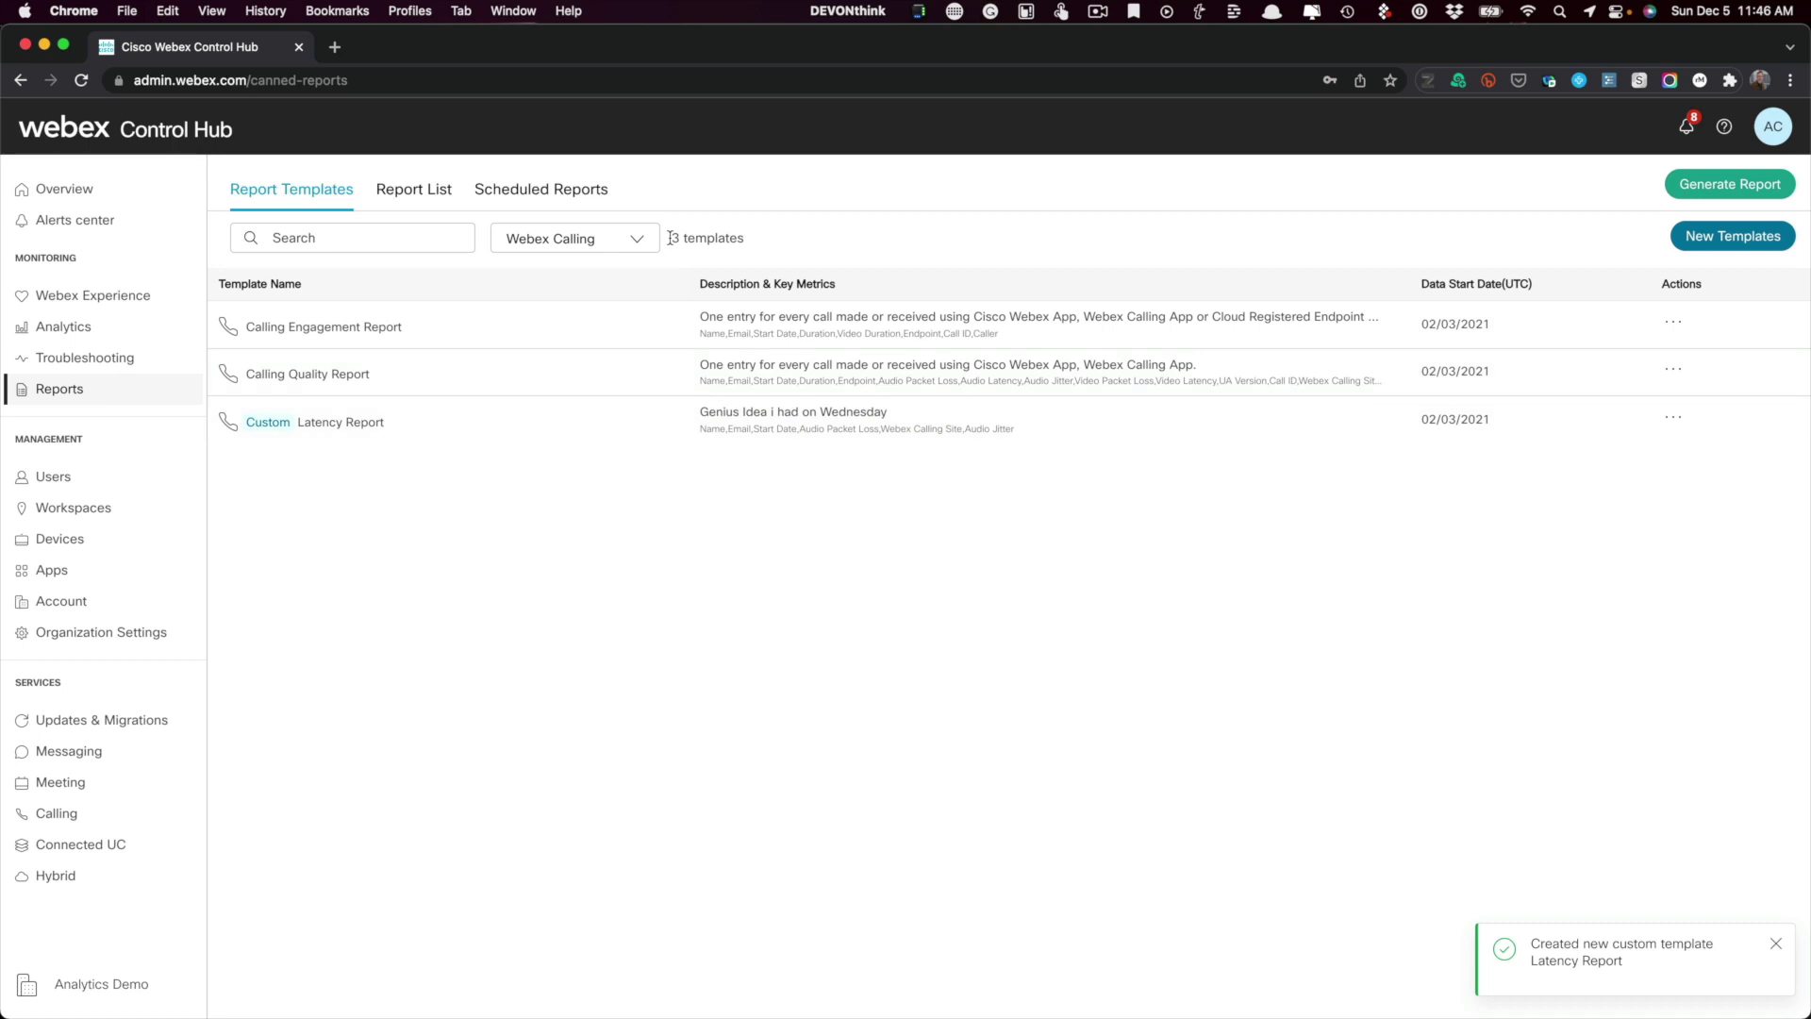
{"action": "left_click", "coordinate": [637, 238]}
Step: Set Template Type to All and scroll down to the Latency Report template
{"action": "left_click", "coordinate": [566, 274]}
{"action": "scroll", "coordinate": [478, 586], "scroll_direction": "down", "scroll_amount": 10}
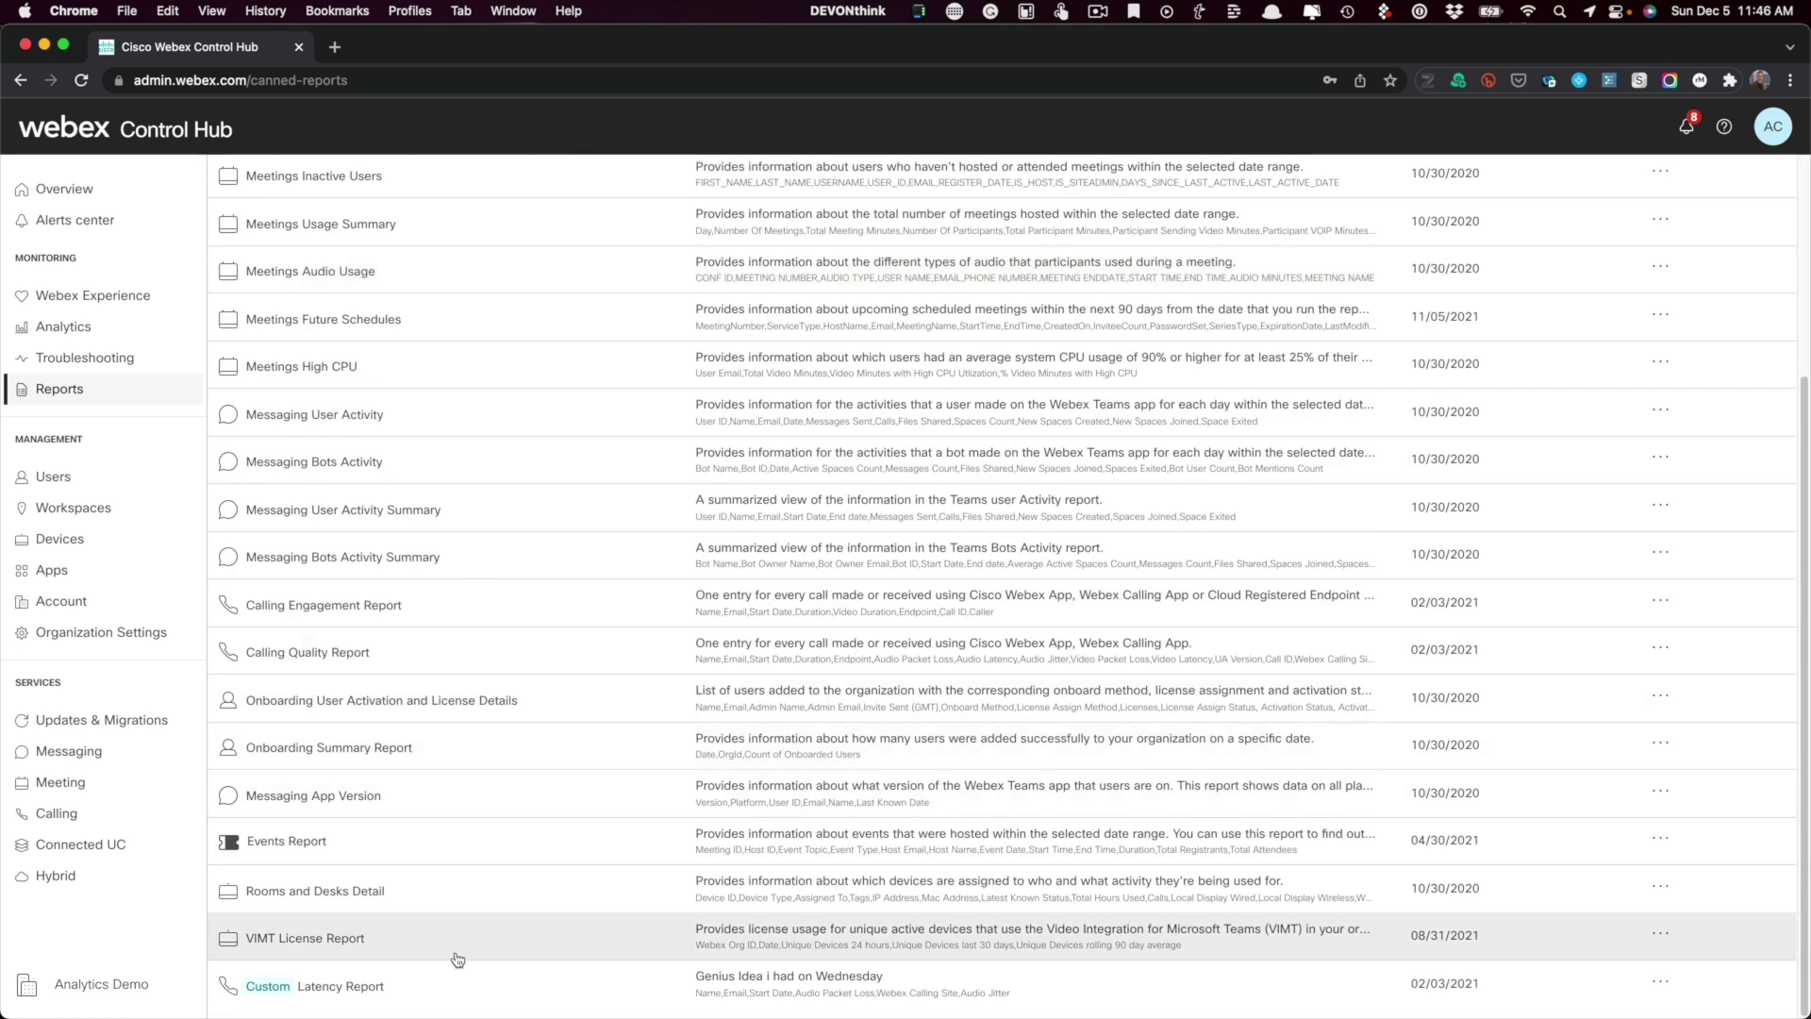